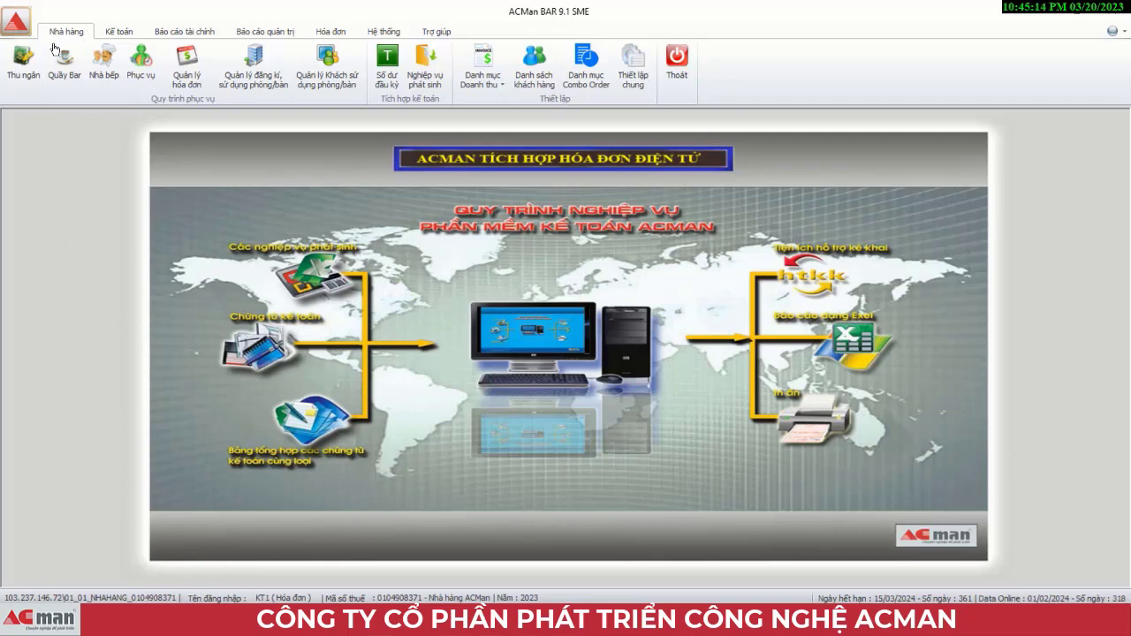
Step: Open the cashier screen (Thu ngân) and create a new order for table B1 on Tầng 1
click(15, 80)
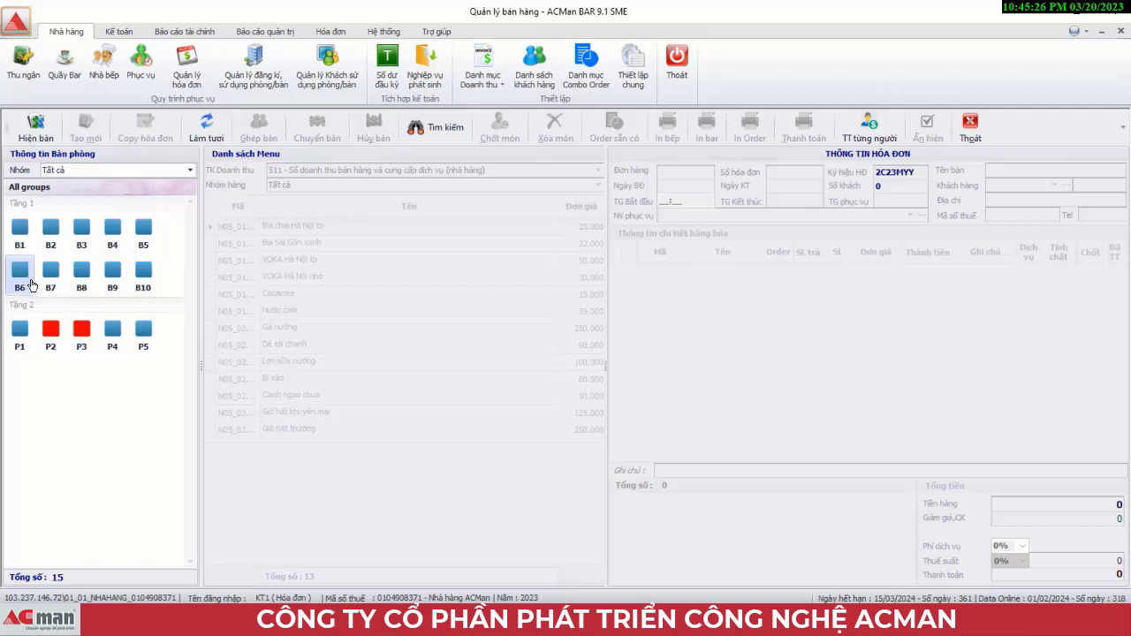
mouse_move(52, 334)
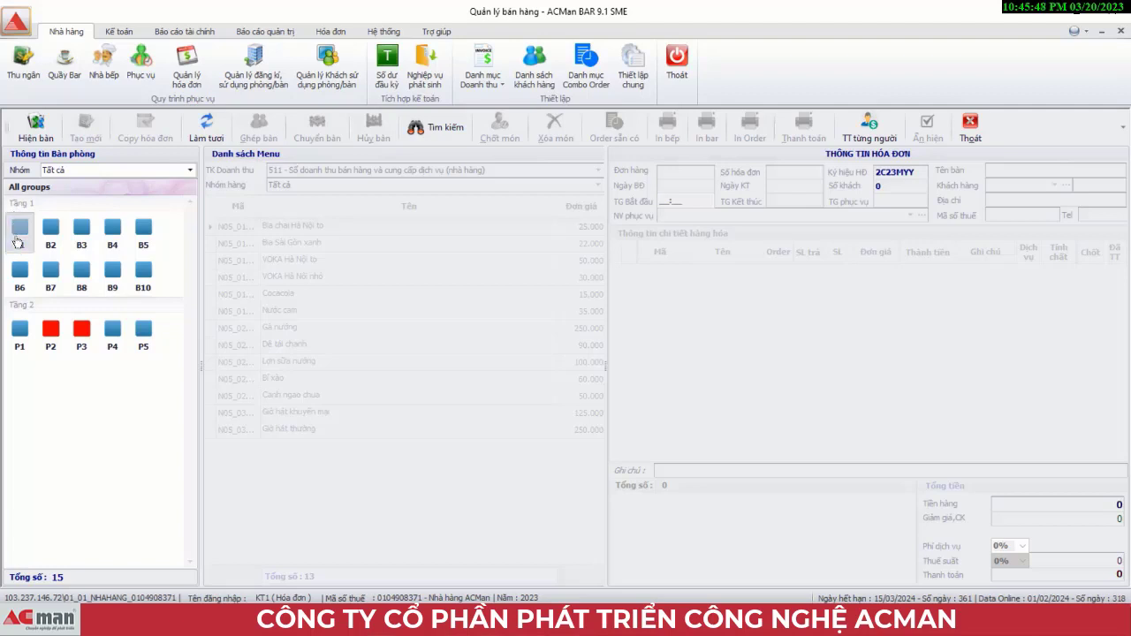
click(18, 240)
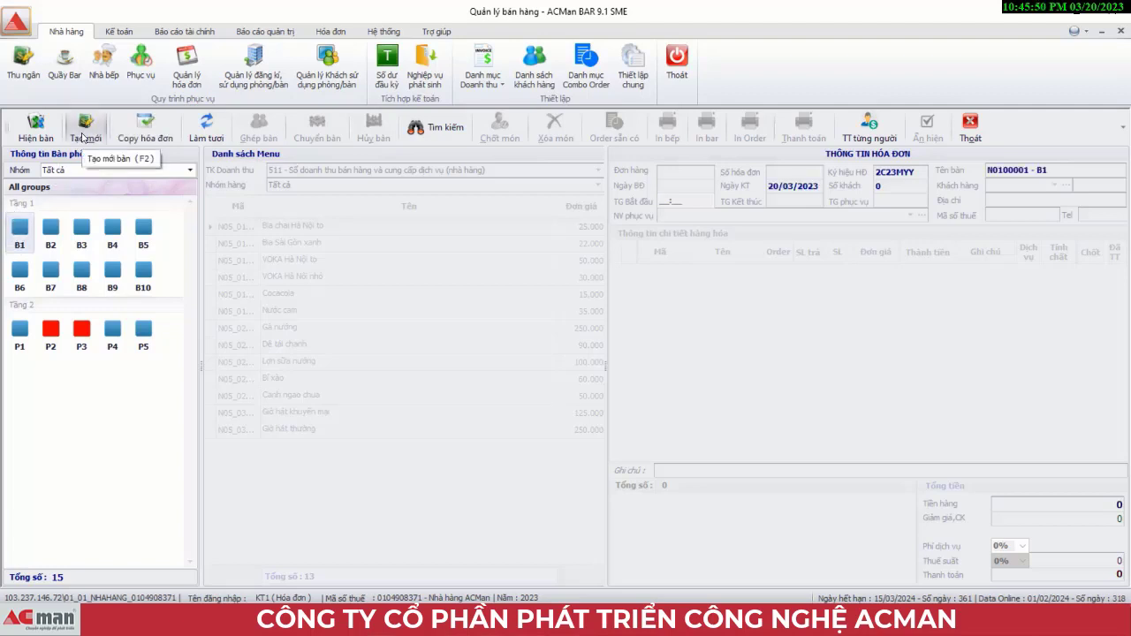
click(85, 128)
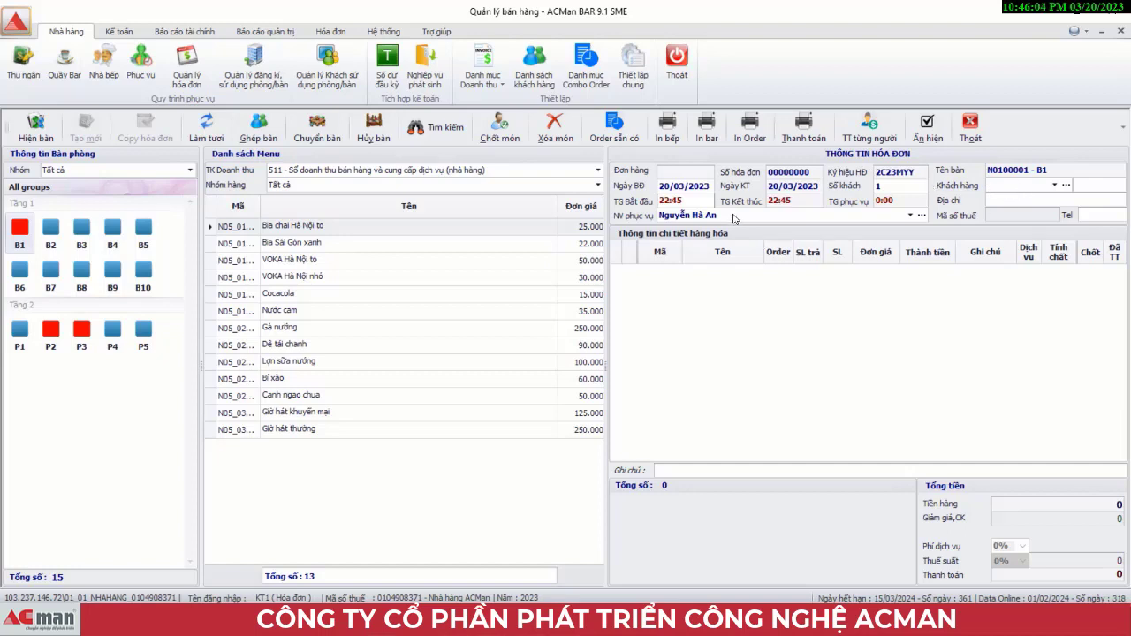
Step: Assign Công ty CP bách hóa tổng hợp Hà Nội from the Công ty customer group as table B1's customer
click(1054, 187)
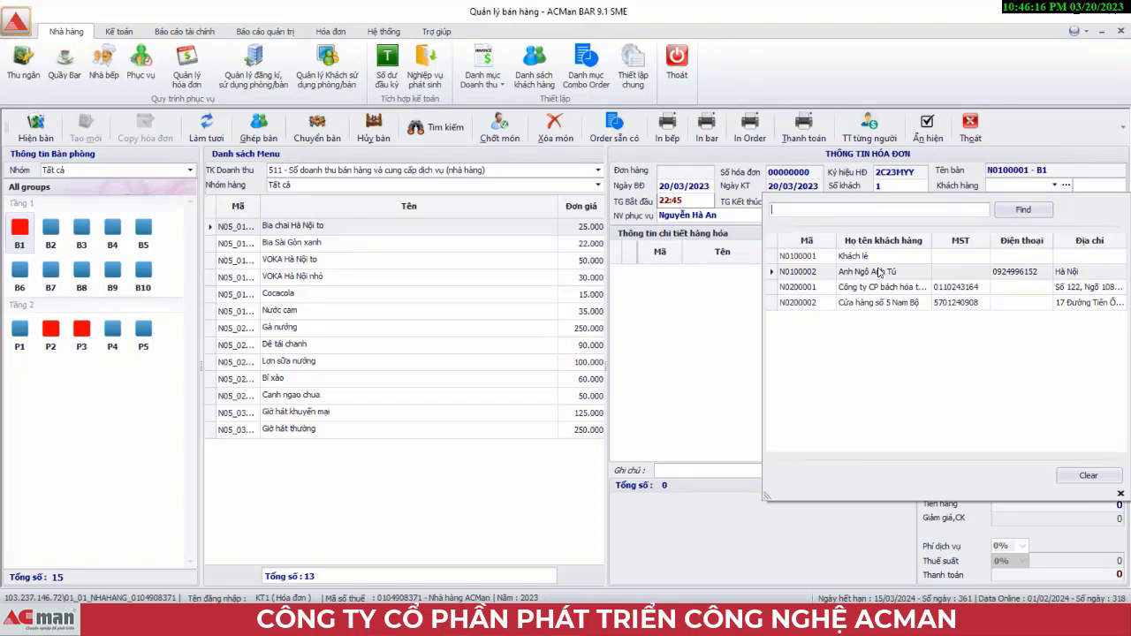
click(717, 291)
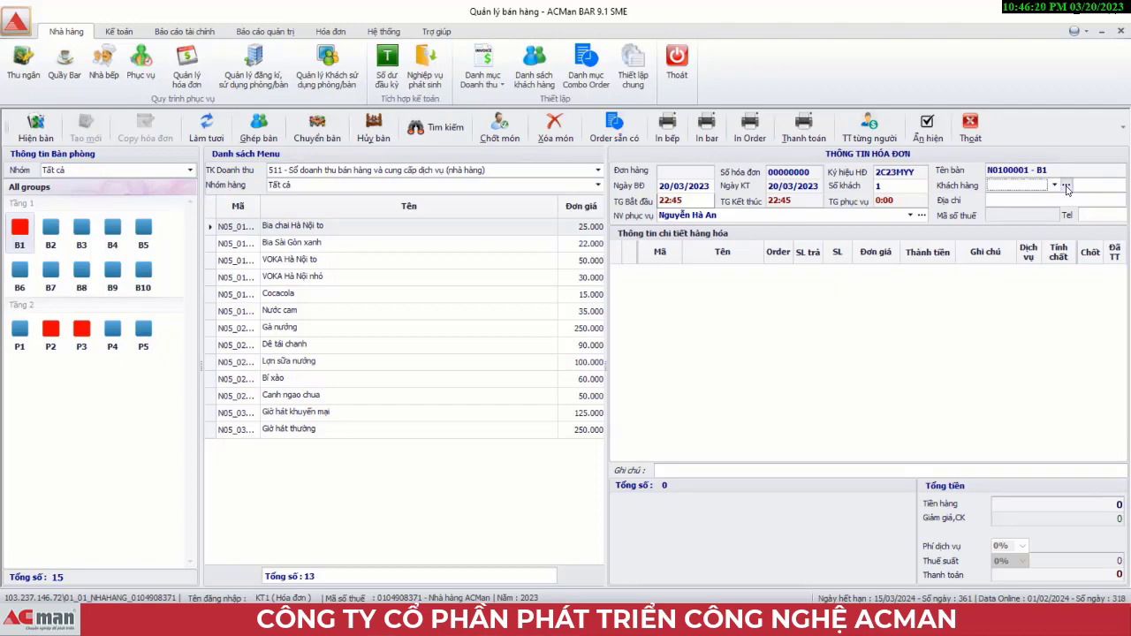
click(1066, 185)
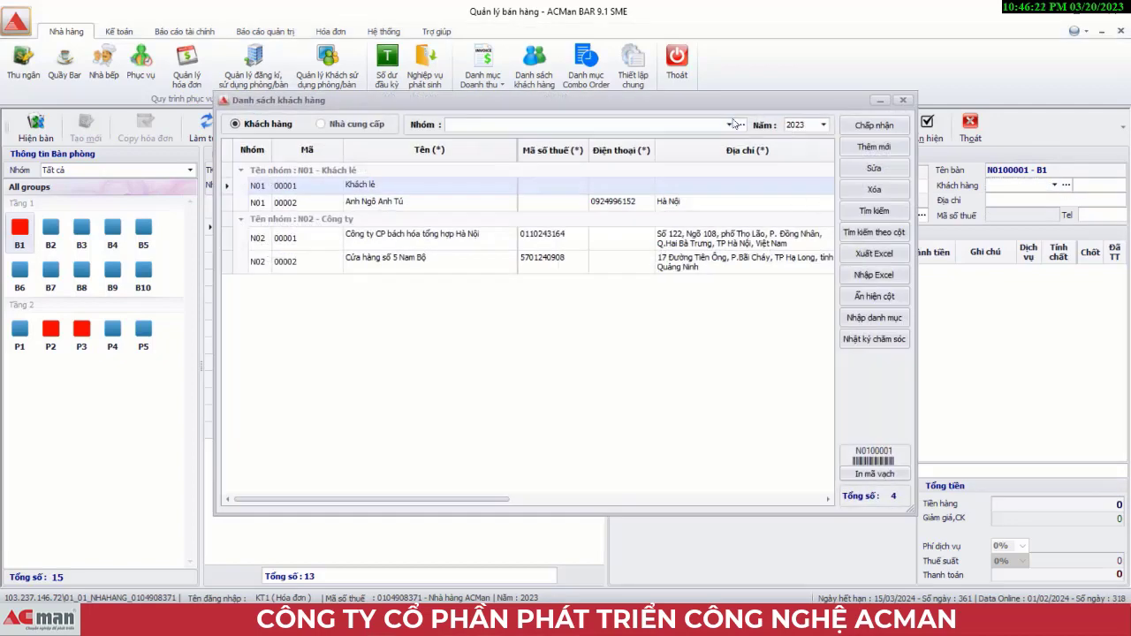
click(730, 125)
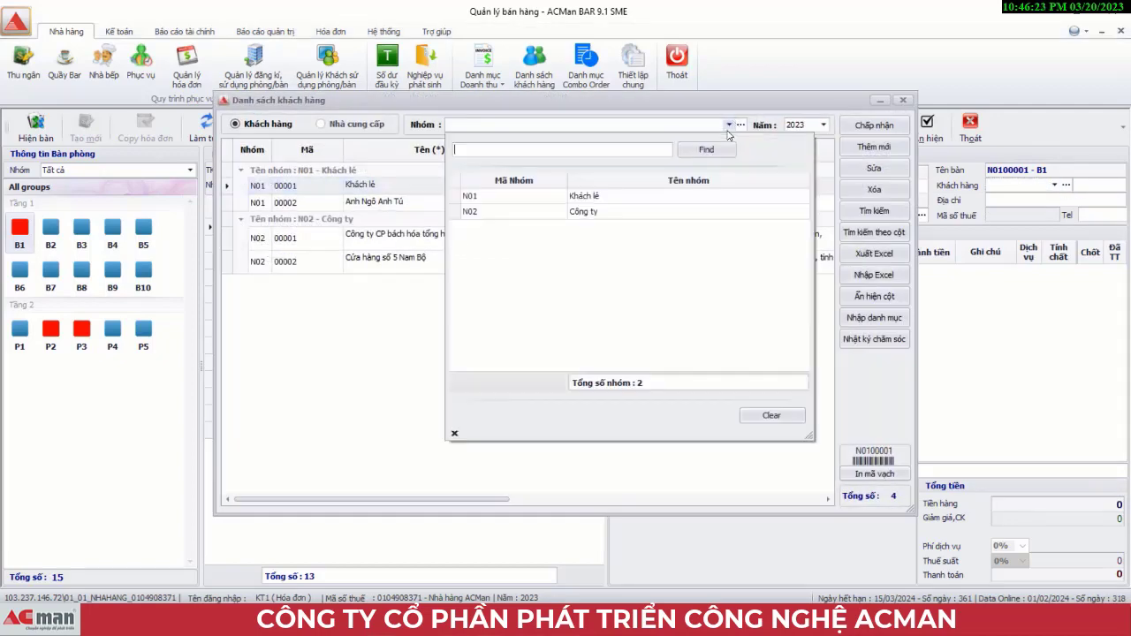
click(666, 212)
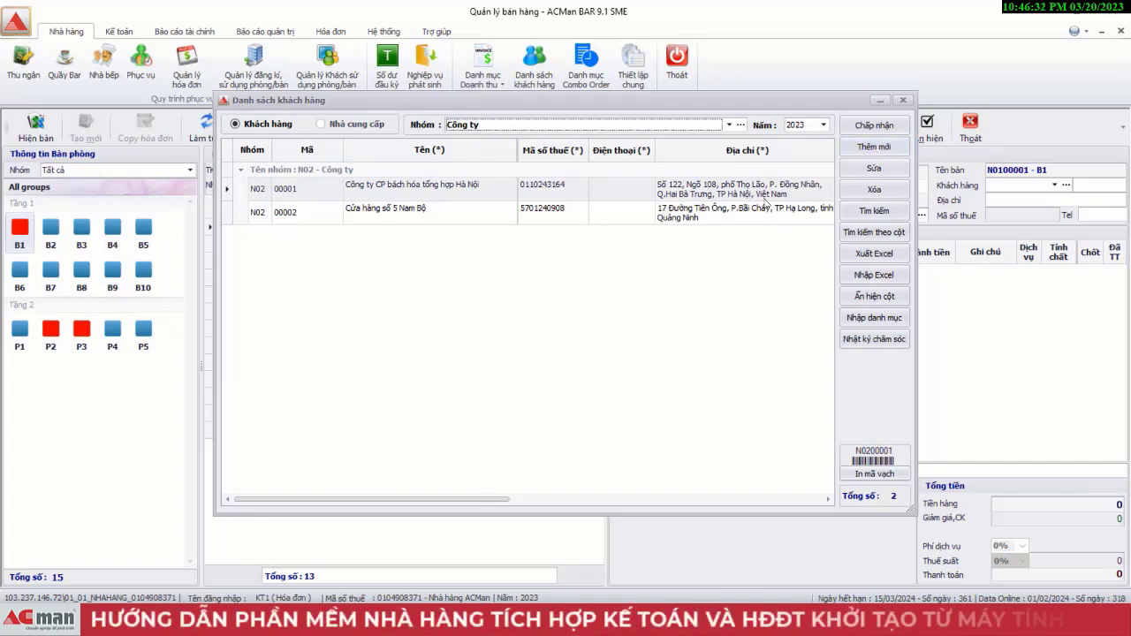
click(796, 187)
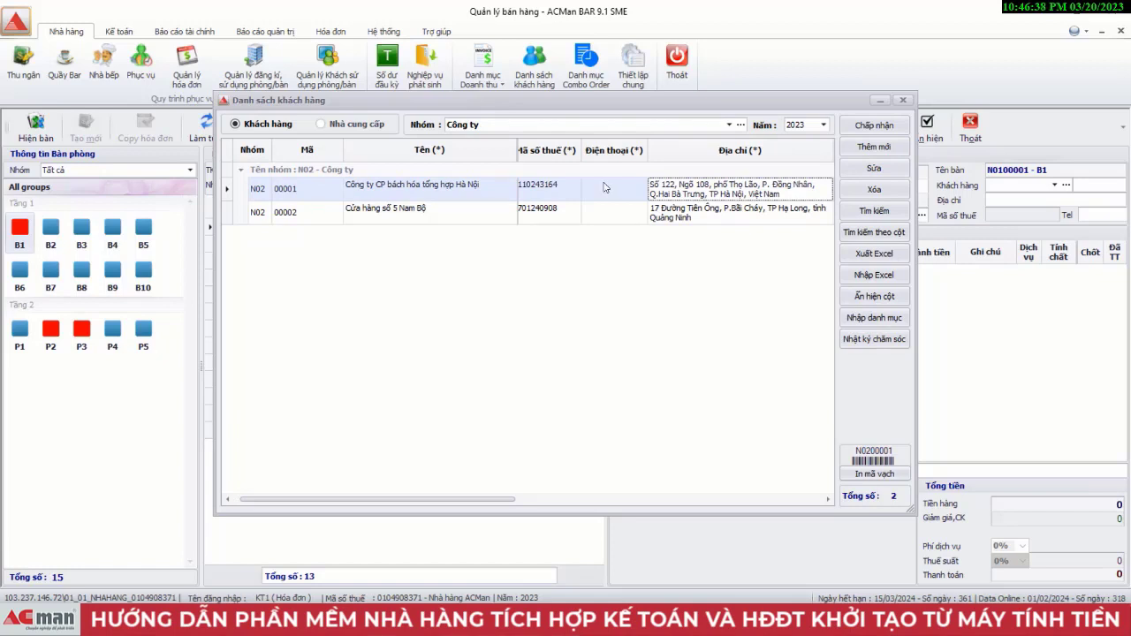
click(865, 128)
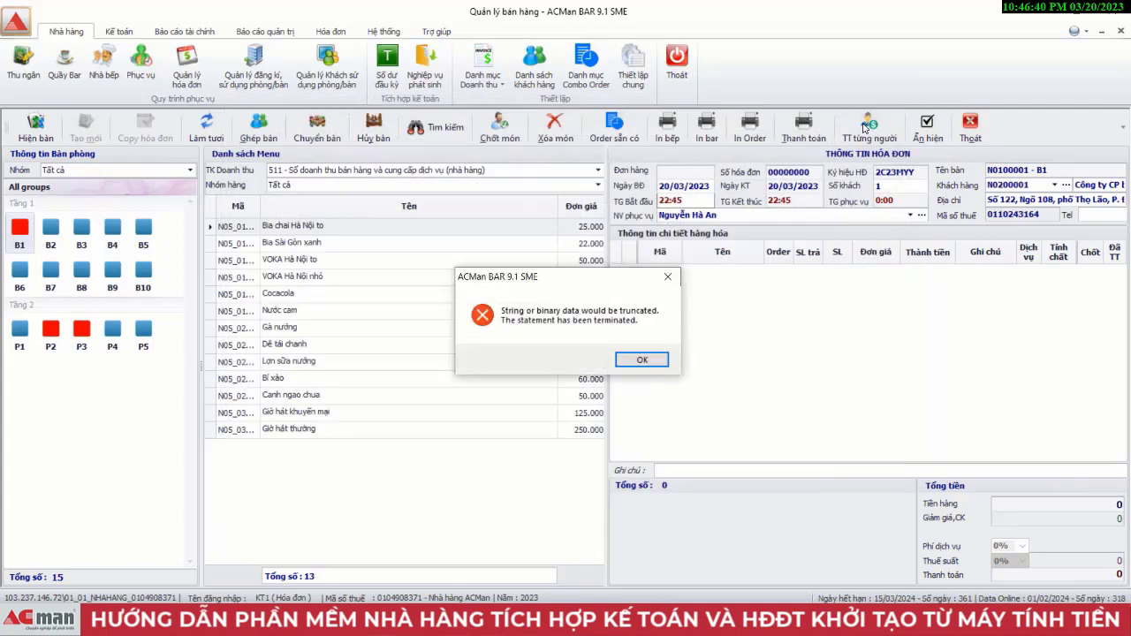
click(629, 362)
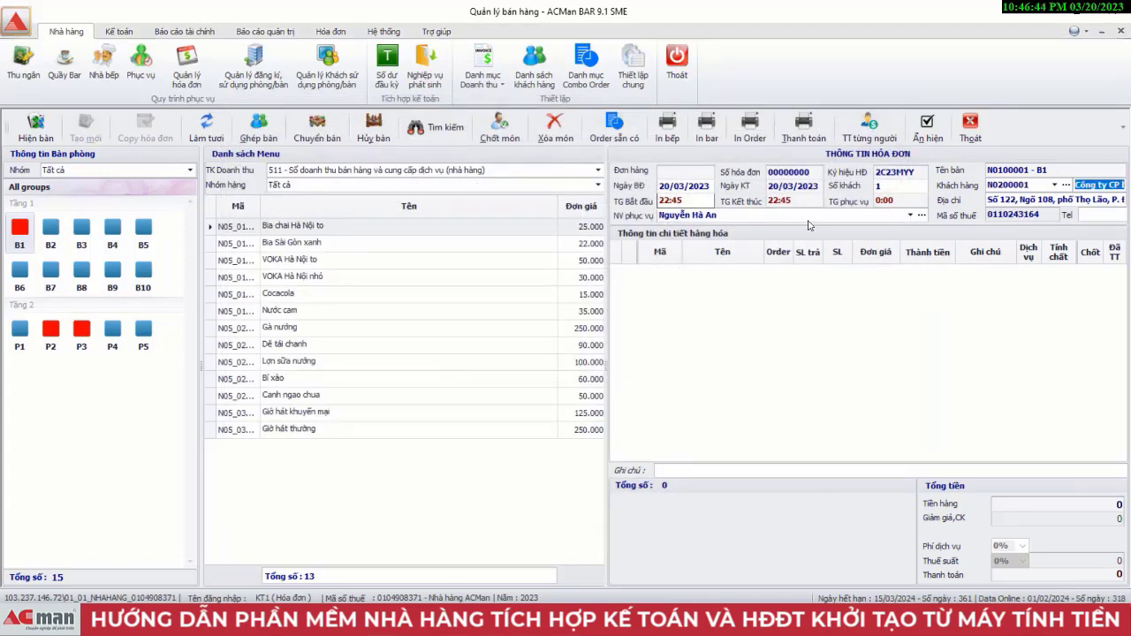
click(911, 217)
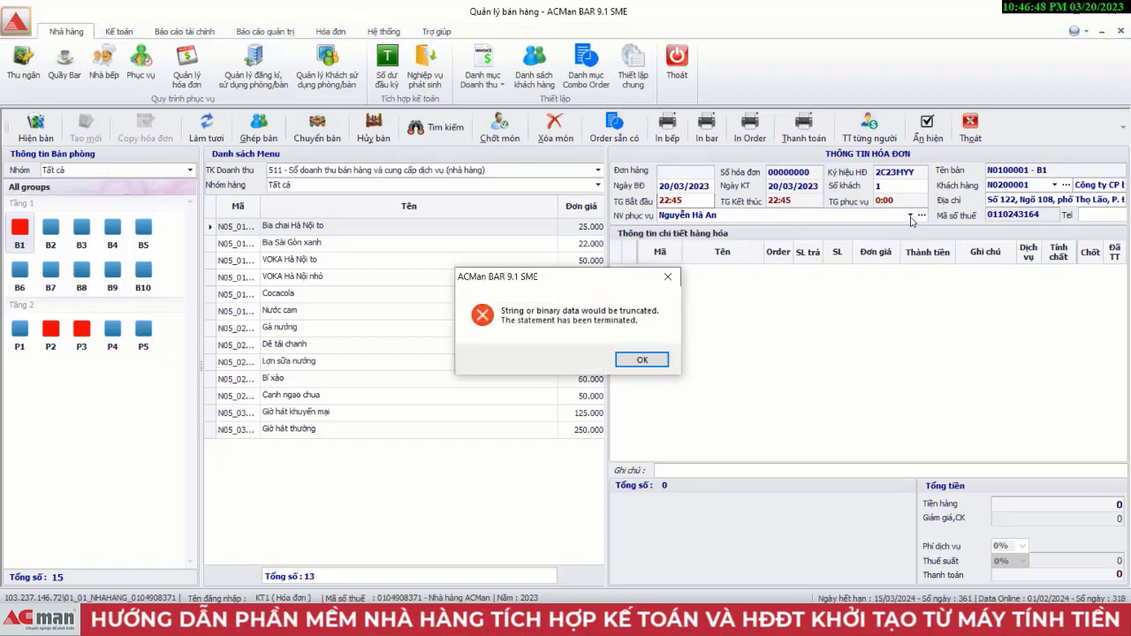
click(644, 361)
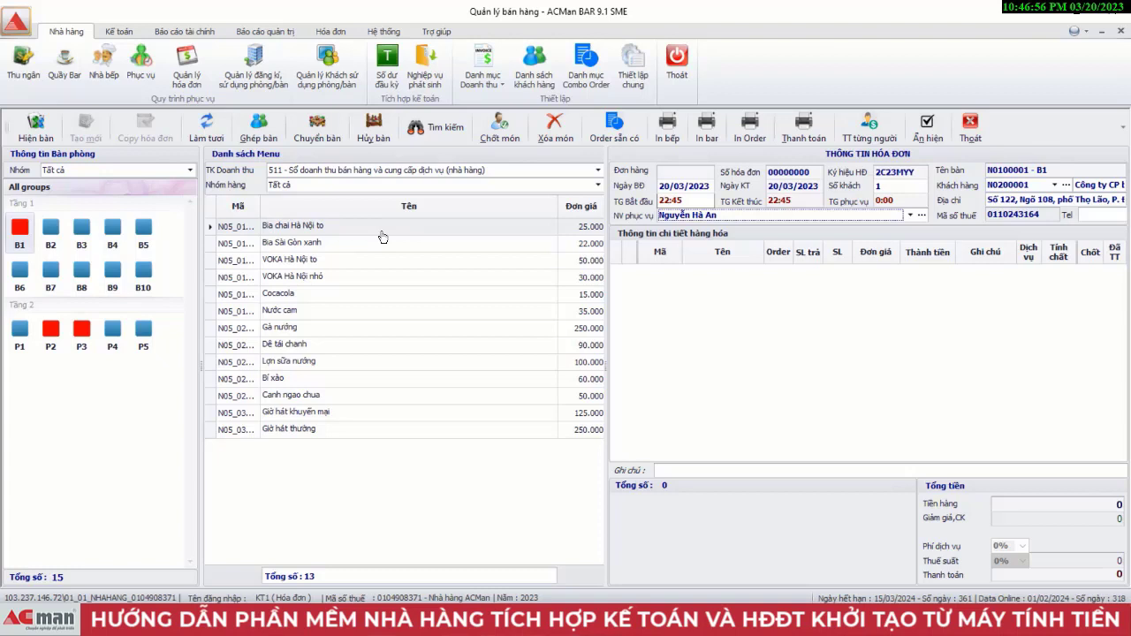
Step: Add Bia chai Hà Nội to, Cocacola, Gà nướng, Dê tái chanh and Canh ngao chua to table B1's order
double_click(319, 229)
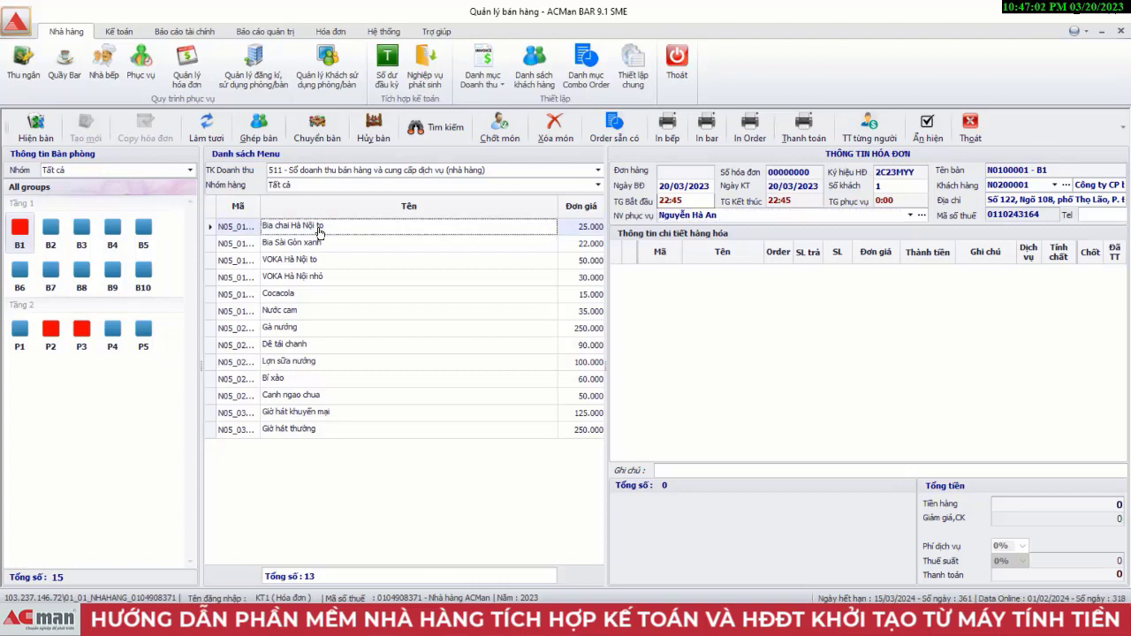
click(306, 295)
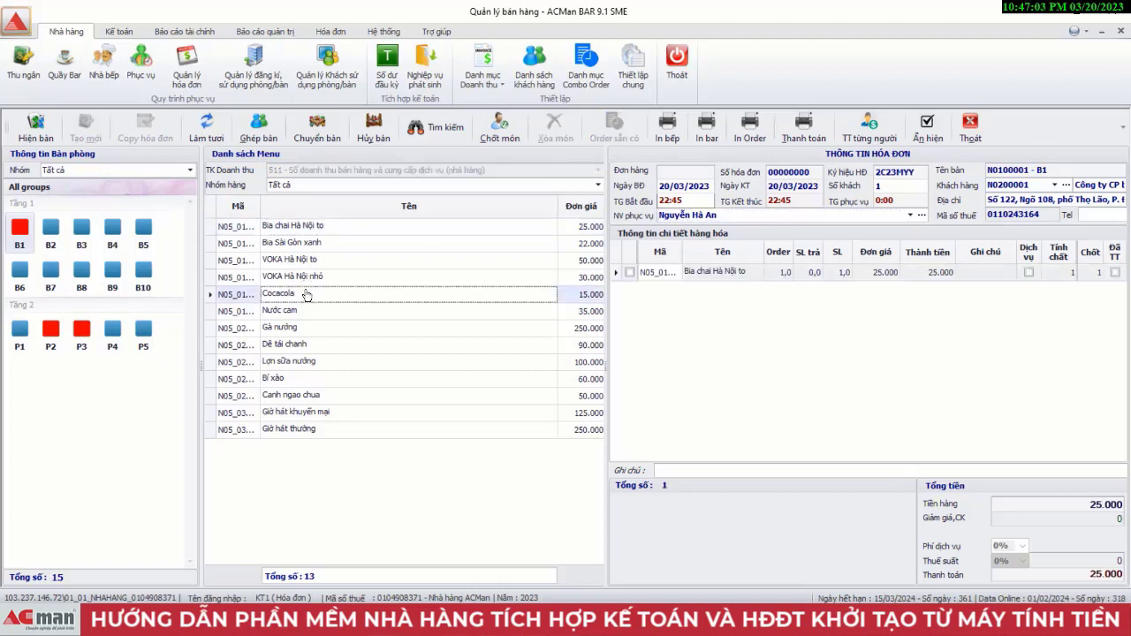
double_click(299, 328)
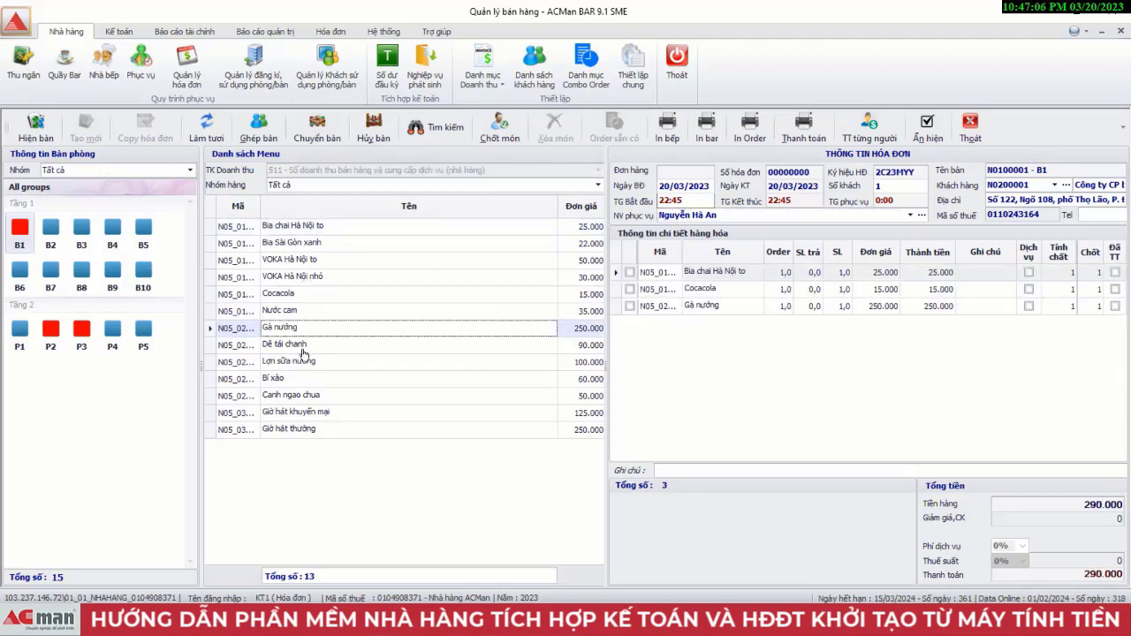
double_click(302, 345)
double_click(302, 397)
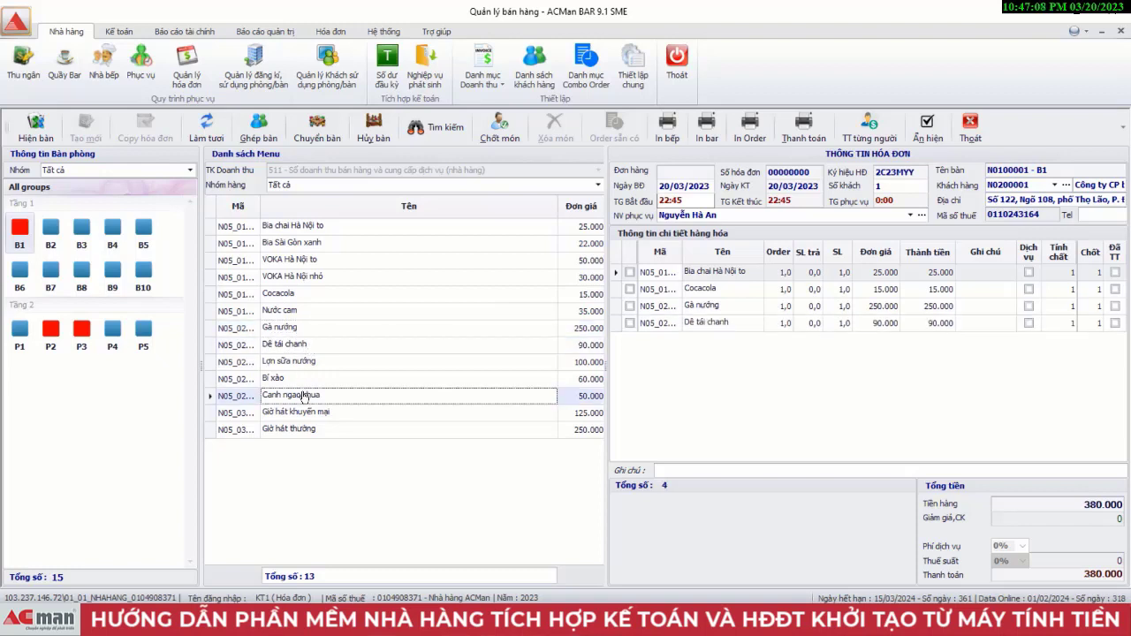
Step: Set the order quantity of Bia chai Hà Nội to to 12 and finalize the ordered dishes (Chốt món)
click(785, 274)
text(2)
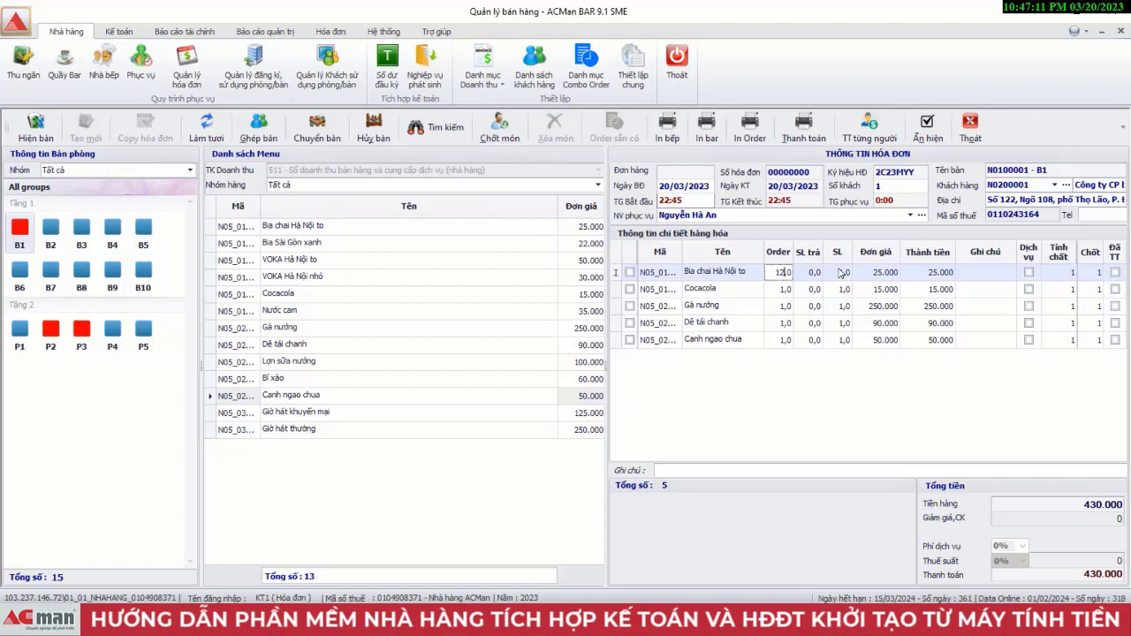
key(Tab)
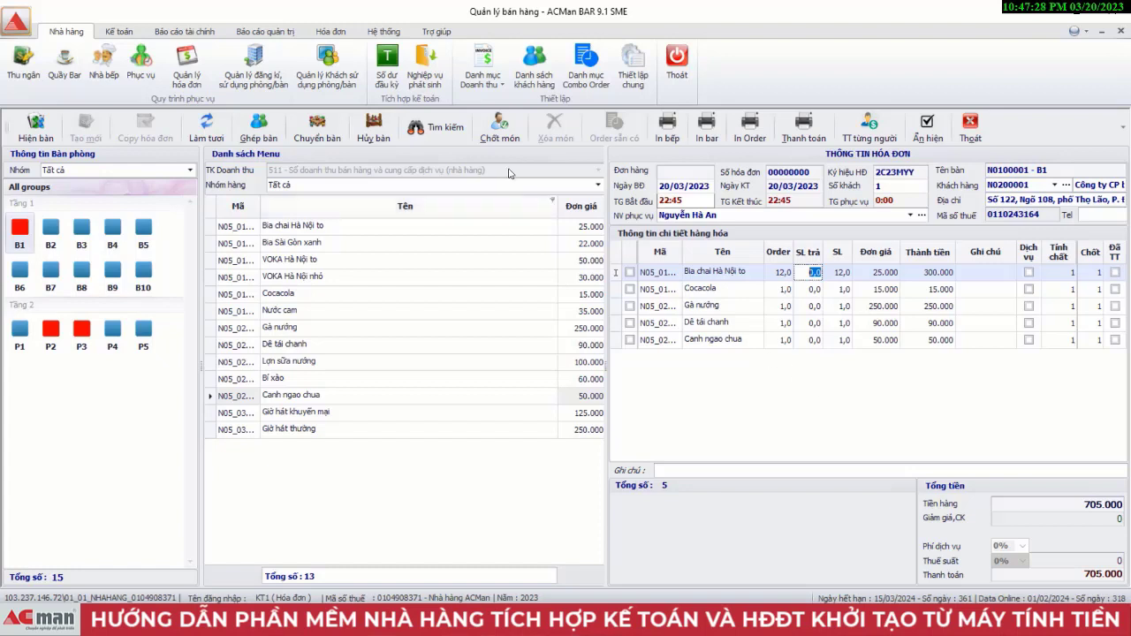
click(501, 129)
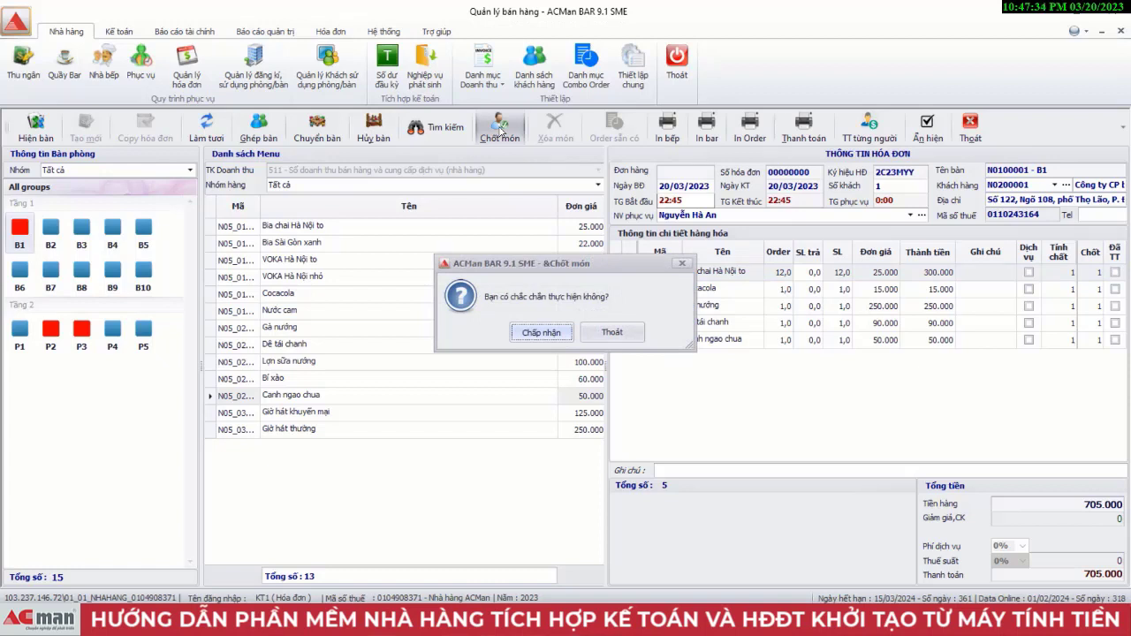
click(537, 334)
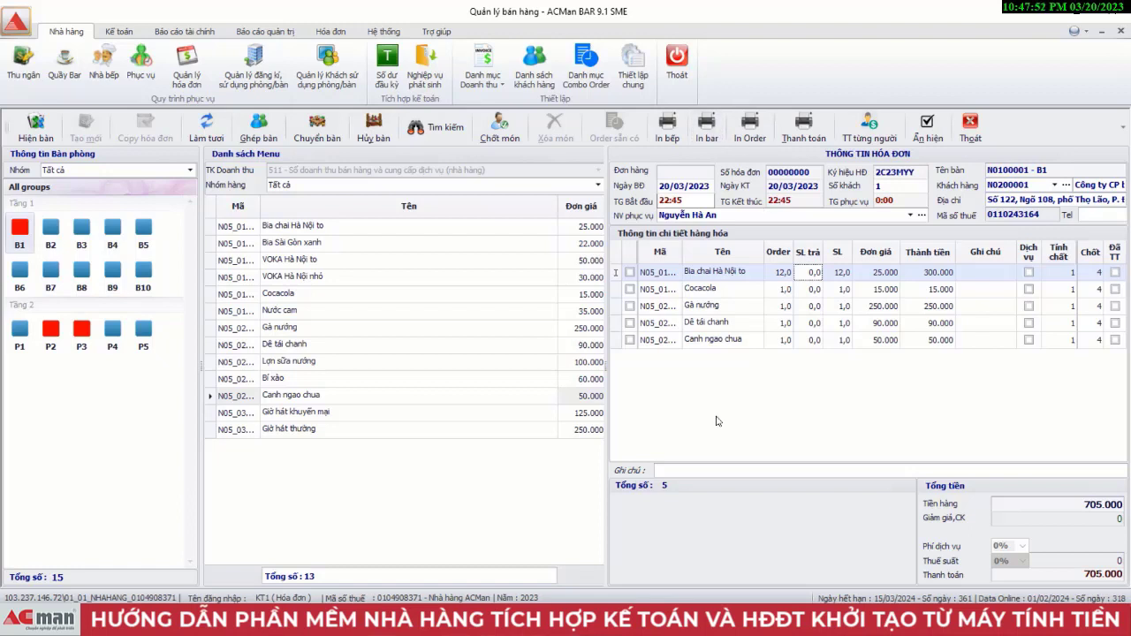
Step: Start payment of table B1's invoice and allocate the full amount to customer debt (Công nợ)
click(804, 129)
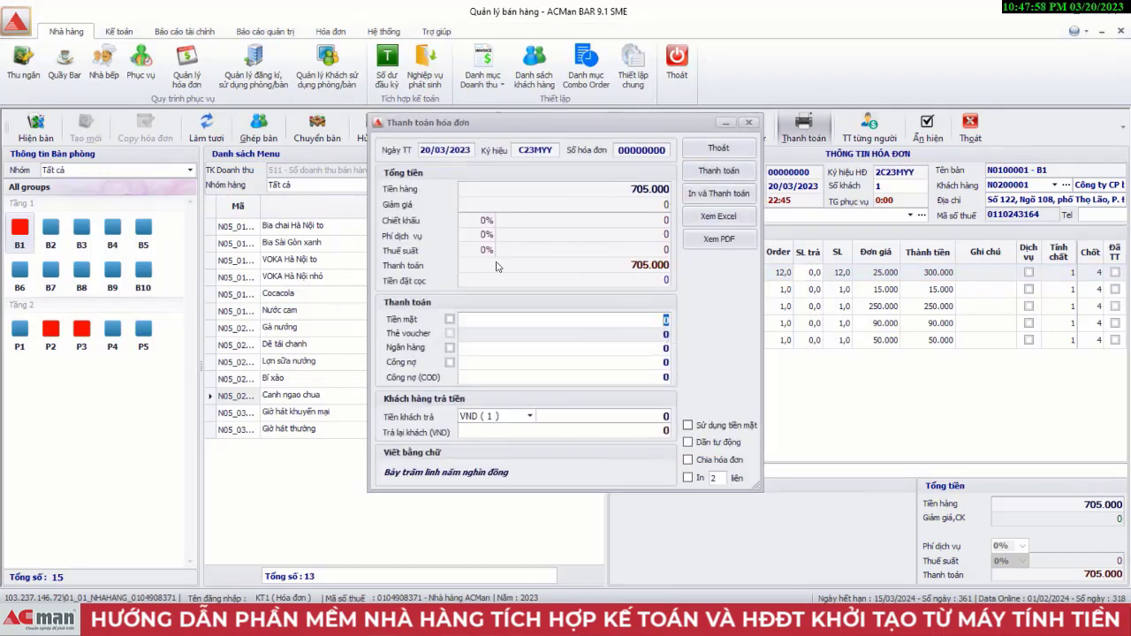
click(450, 321)
click(449, 322)
click(673, 351)
click(450, 363)
Step: Preview the sales invoice in Excel and look through its header, item lines, totals and signature area
click(722, 217)
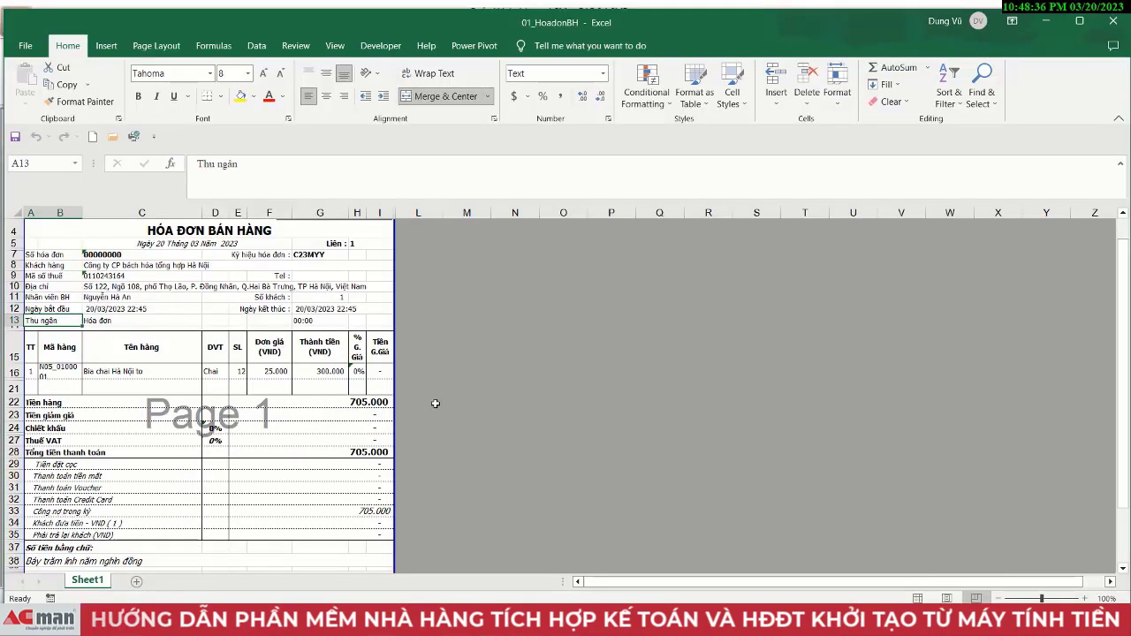
click(505, 388)
scroll(504, 387, down, 3)
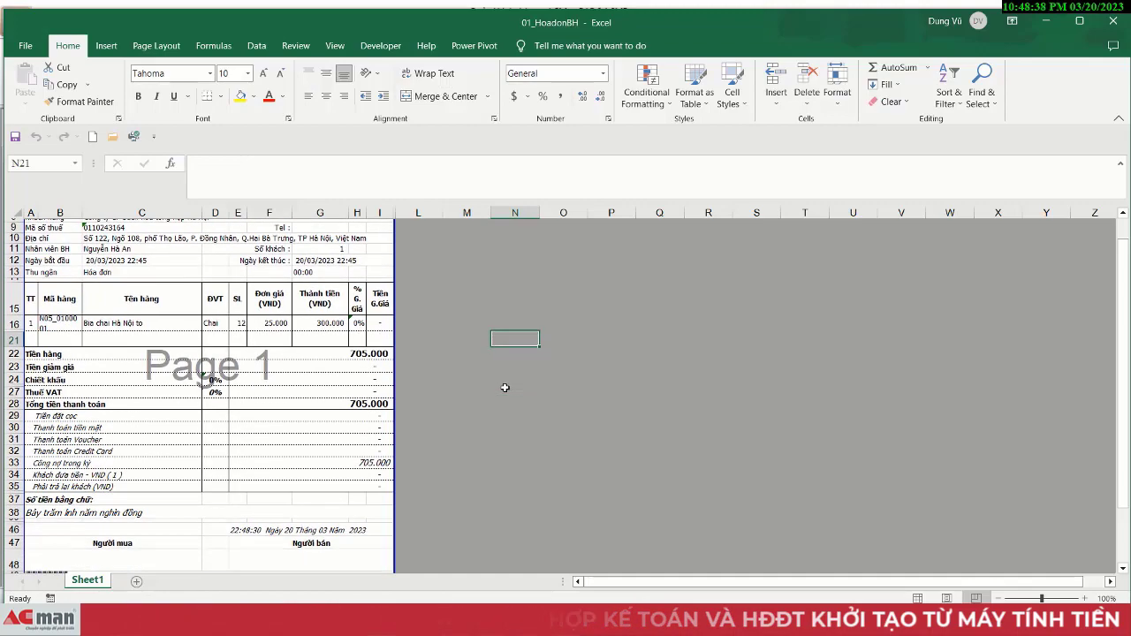
scroll(504, 387, up, 4)
scroll(505, 387, down, 1)
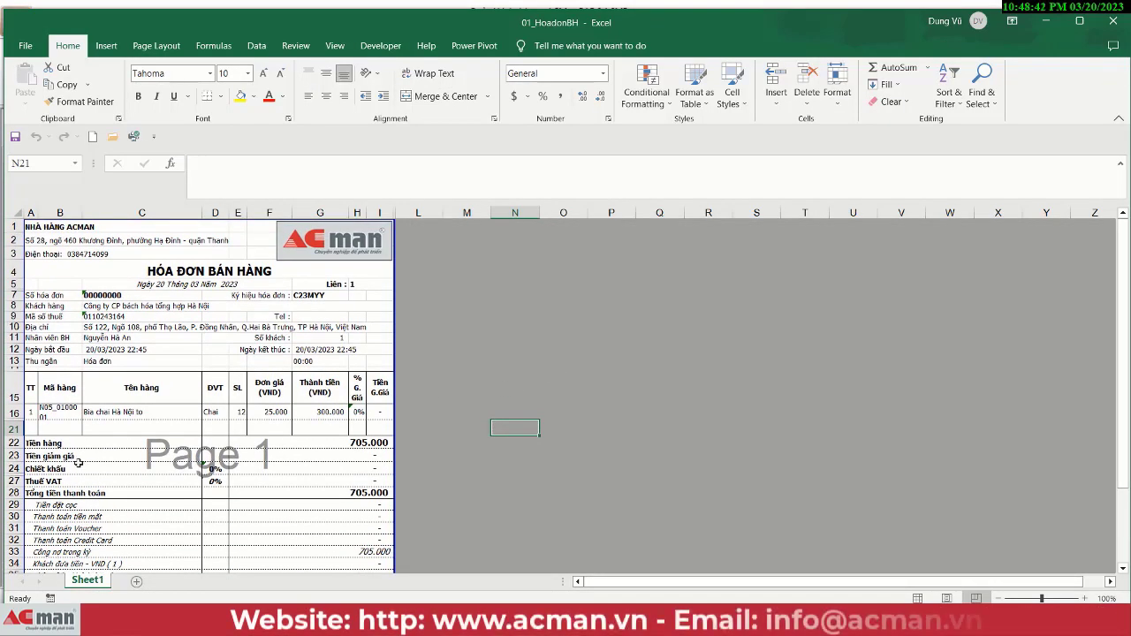
Step: Unhide the item rows between rows 16 and 21 of the invoice sheet, then minimize the workbook
click(13, 412)
drag(14, 417, 13, 426)
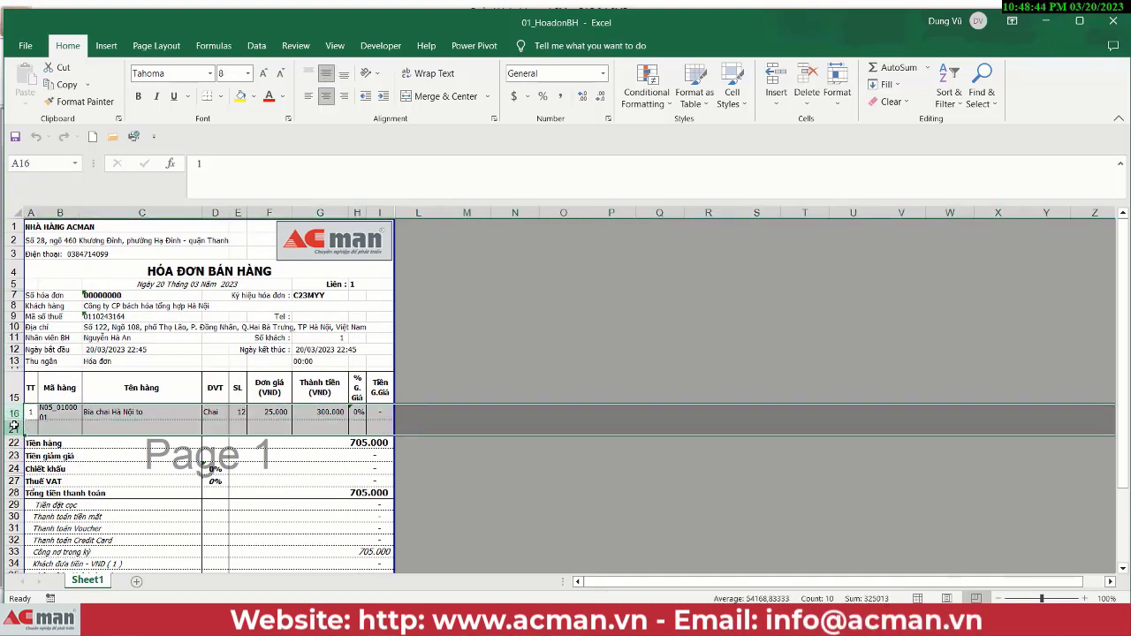
right_click(14, 425)
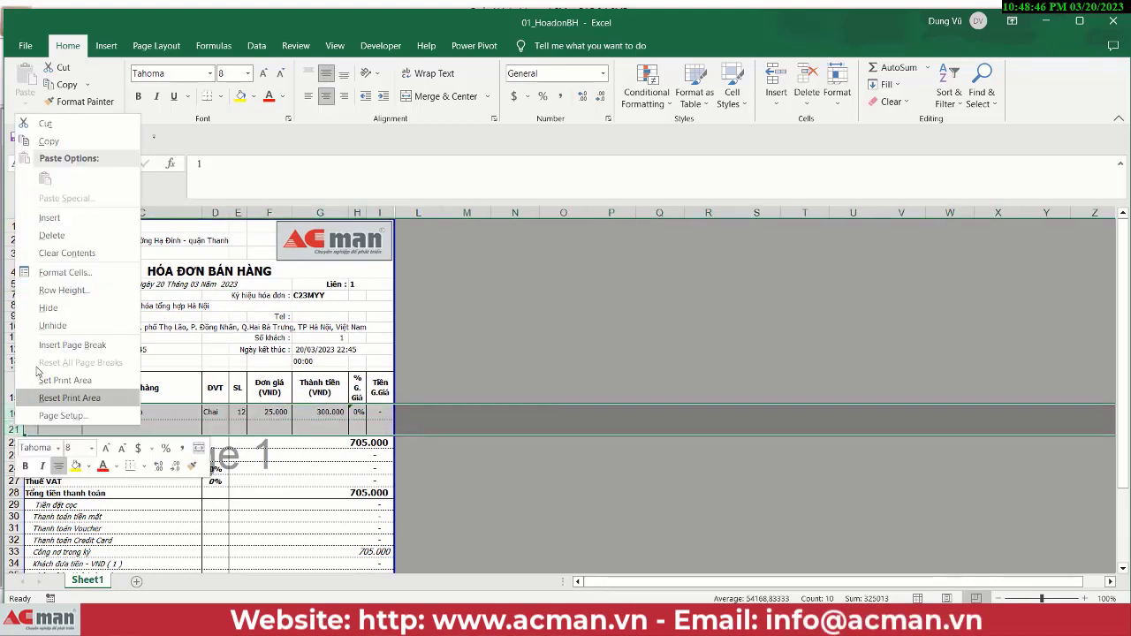
click(78, 326)
click(579, 417)
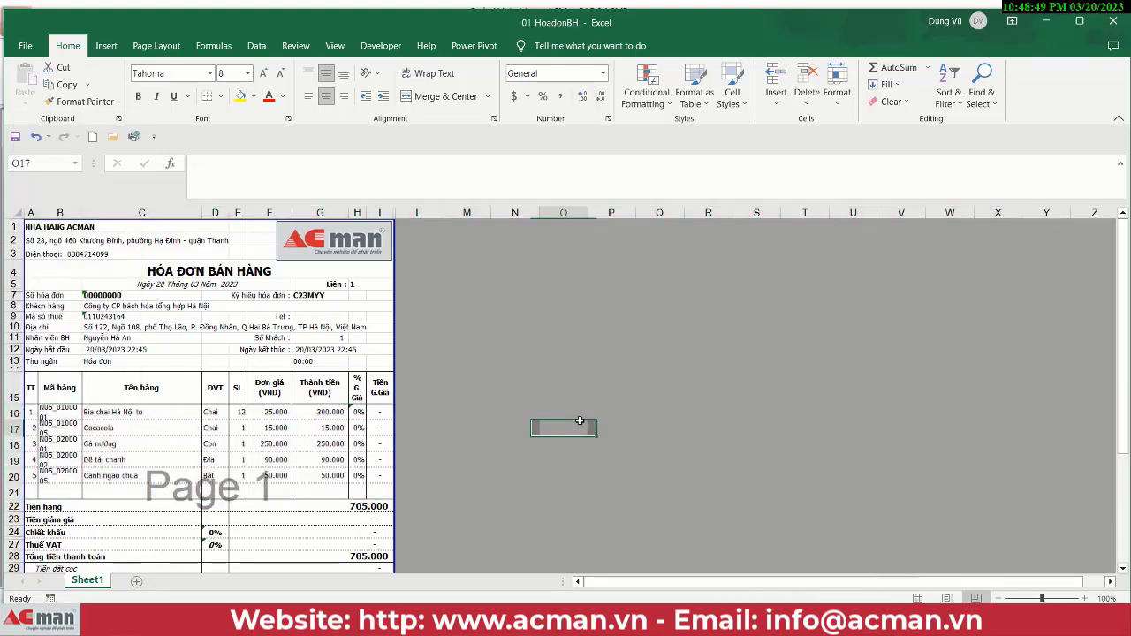
click(659, 349)
click(1046, 21)
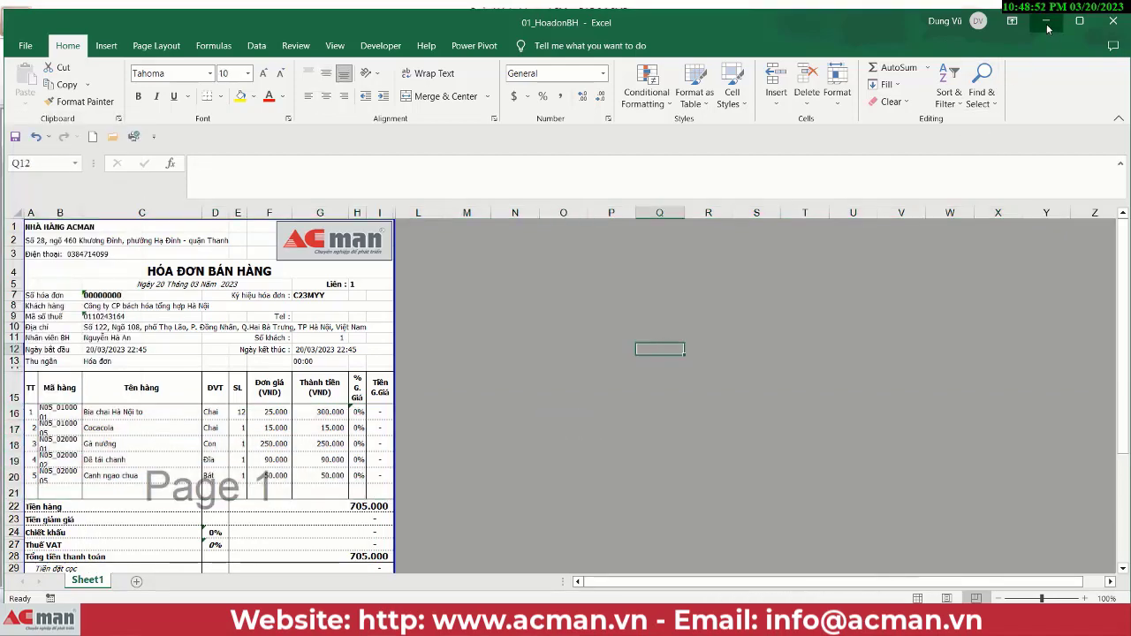
Step: Preview the invoice as a PDF in a maximized browser window and review the whole page
click(725, 244)
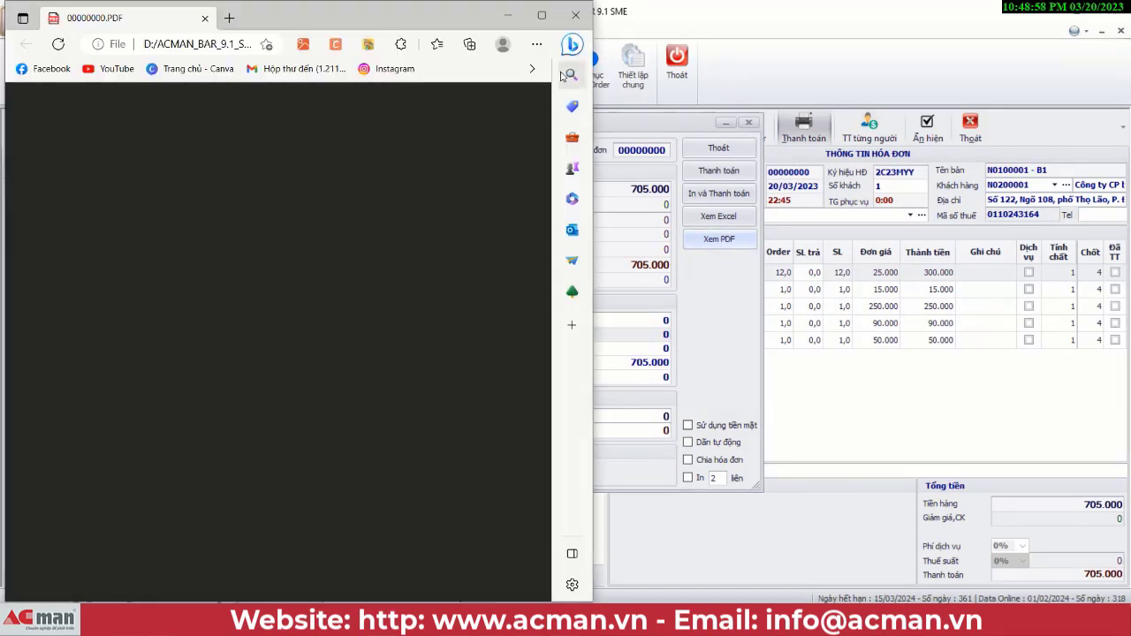
click(542, 15)
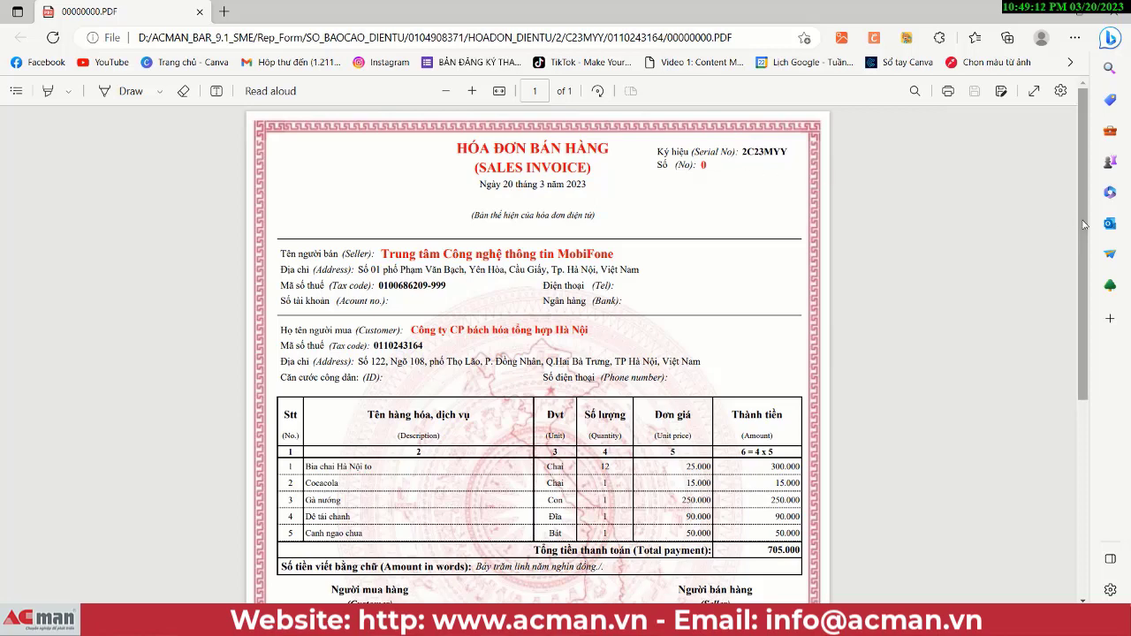
scroll(1086, 257, down, 1)
scroll(1086, 256, down, 5)
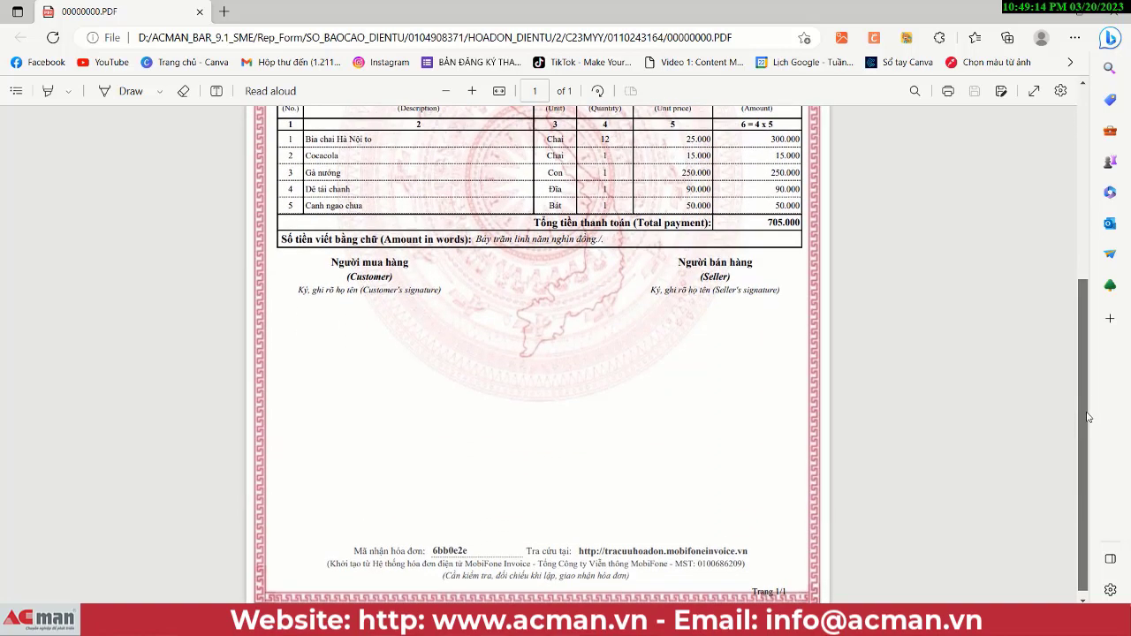
scroll(1093, 361, up, 6)
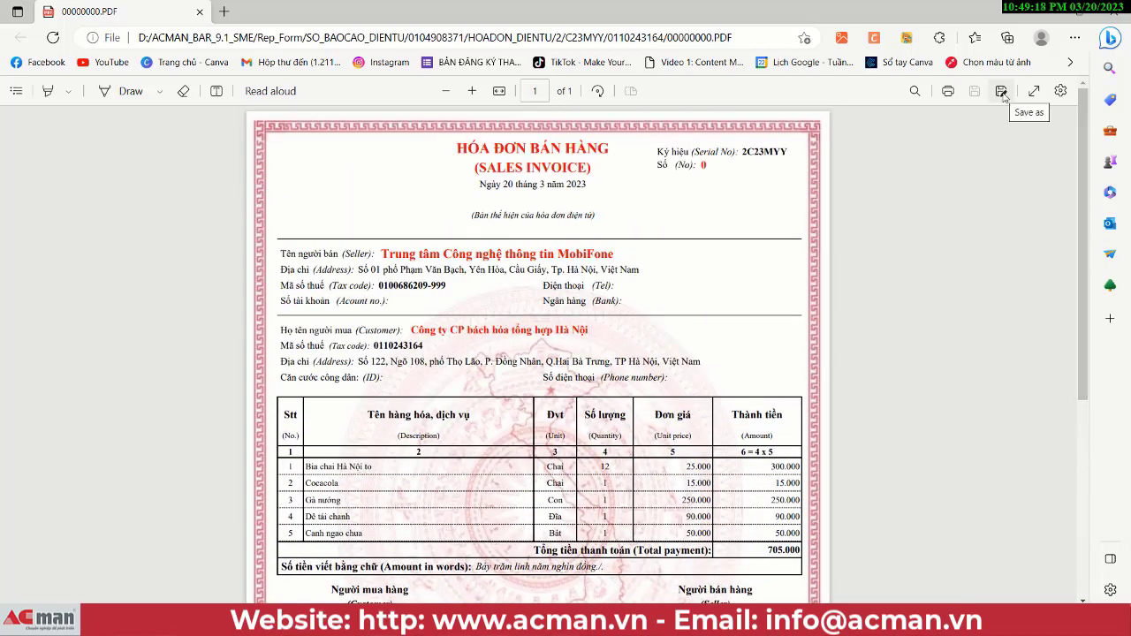
Step: Save the draft invoice PDF in the Downloads folder under the file name "Hoa don du thao 1"
click(1003, 93)
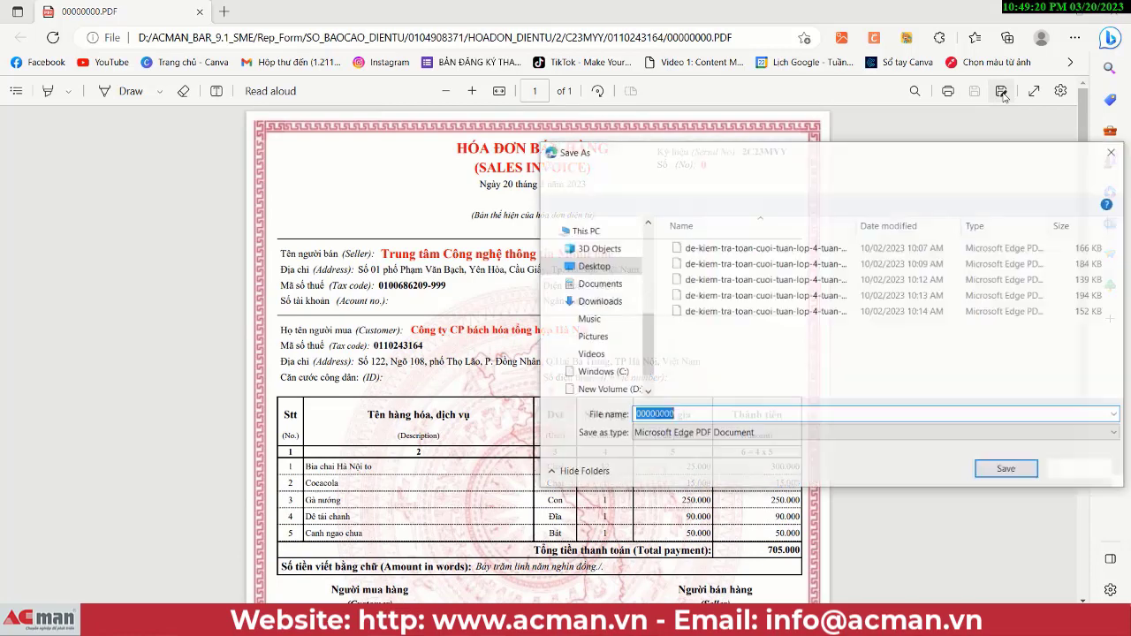
click(599, 301)
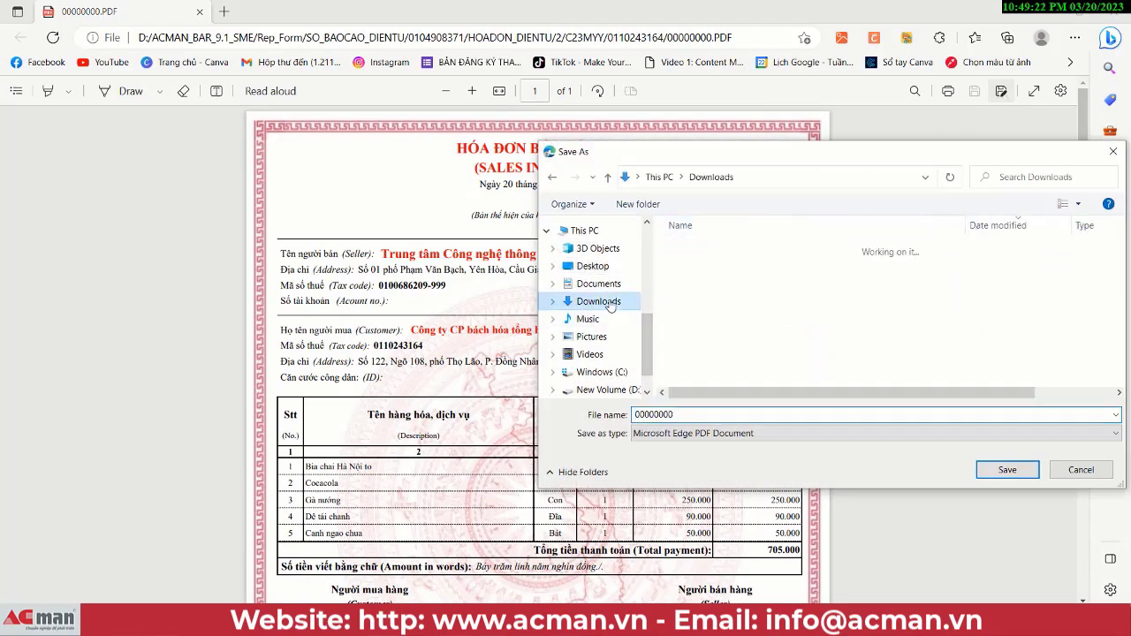
scroll(608, 300, up, 5)
click(598, 224)
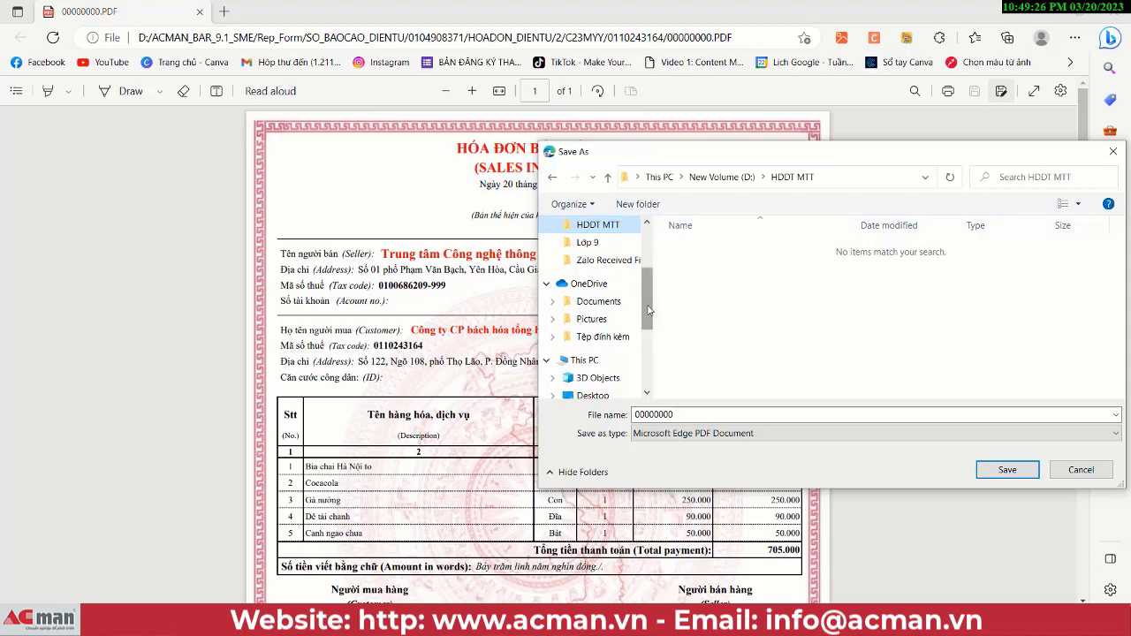
scroll(650, 309, up, 2)
click(602, 275)
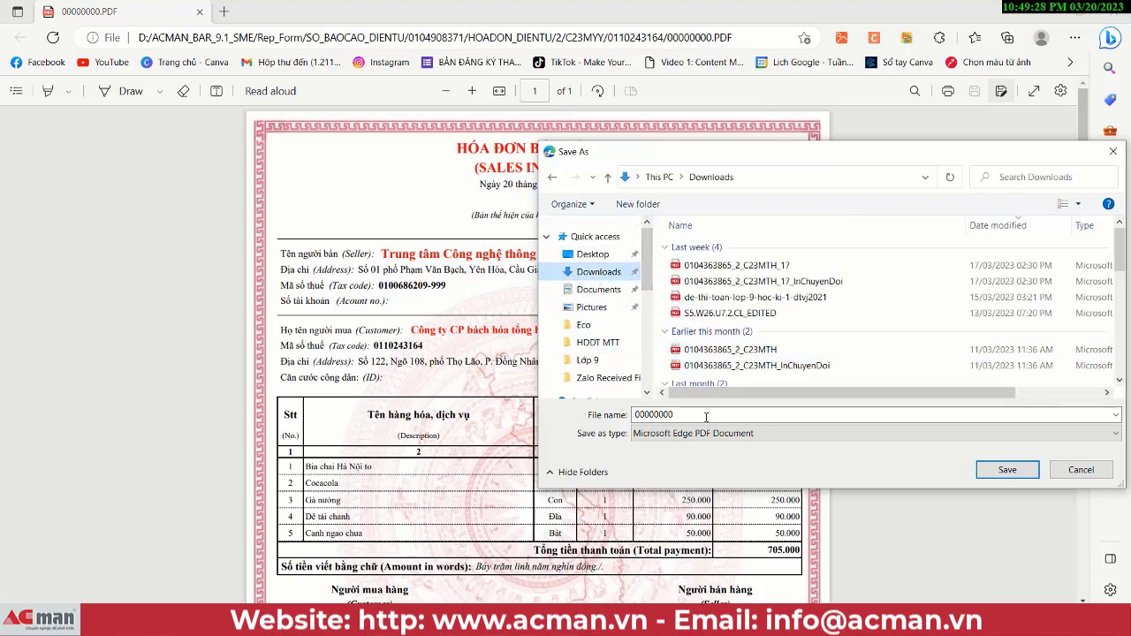
click(695, 414)
text(Hoa)
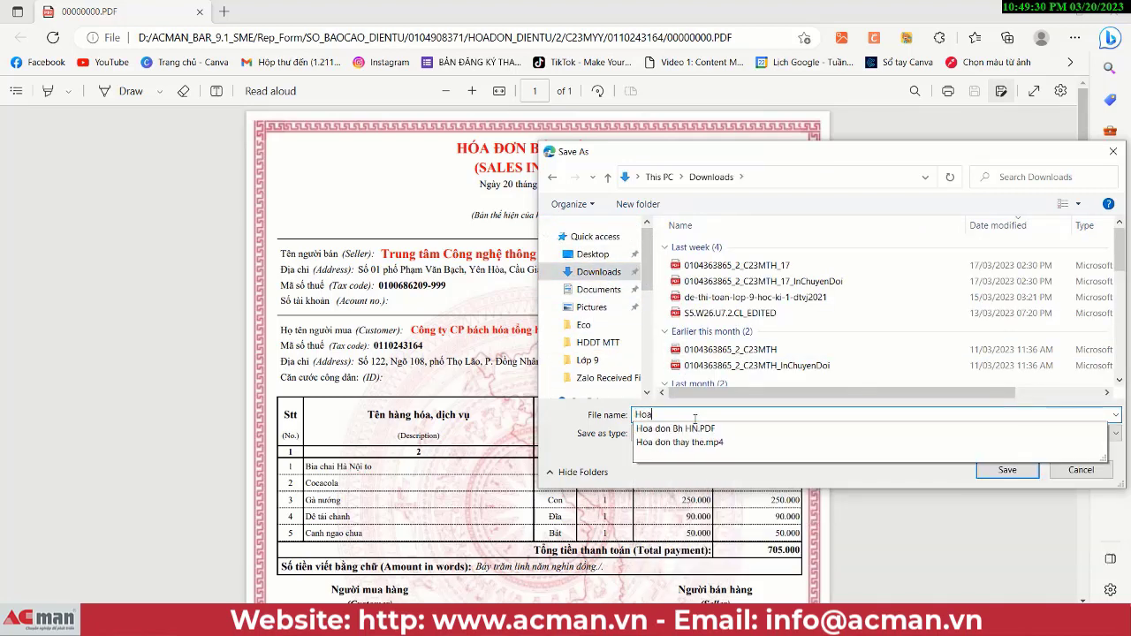
text( don du)
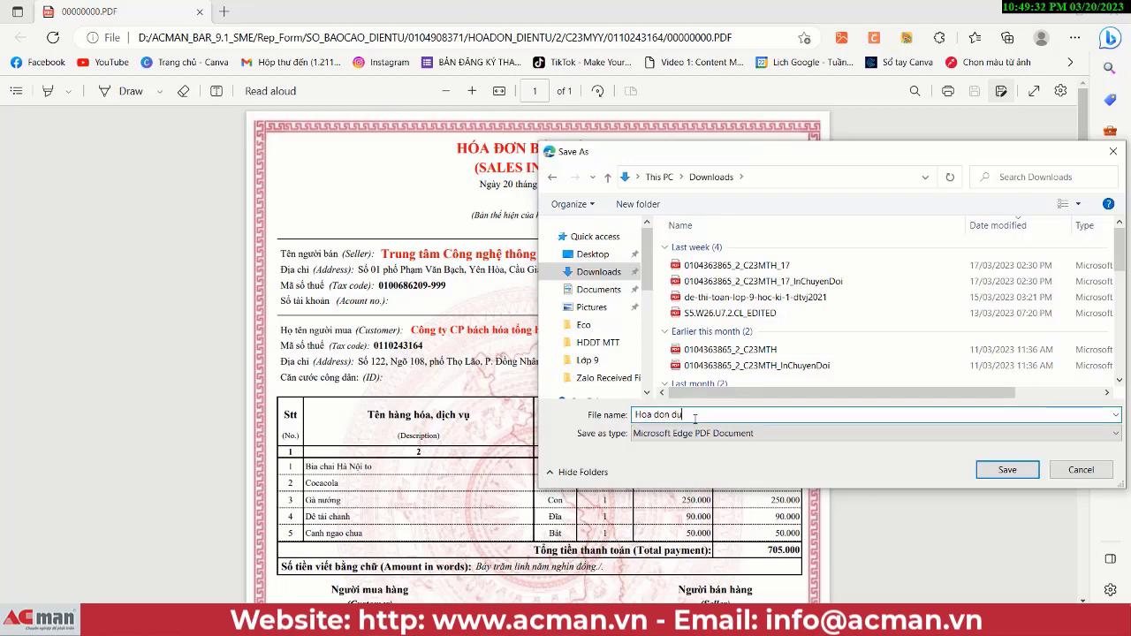
text( thao 1)
key(Return)
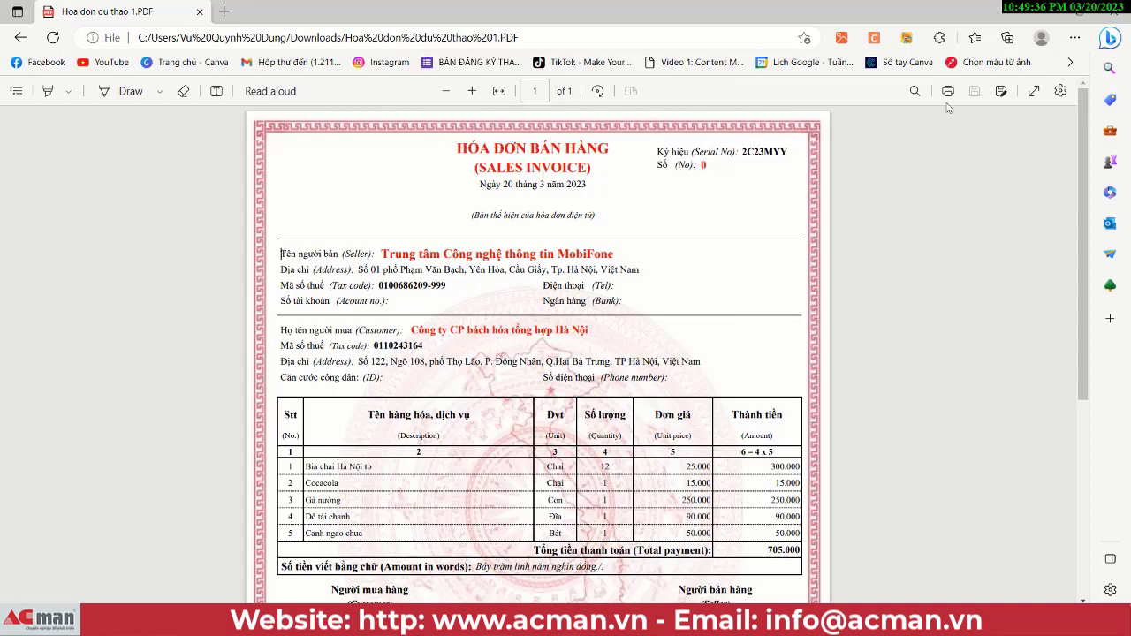
Step: Return to ACMan BAR and complete table B1's payment, confirming that the invoice is recorded
click(1043, 15)
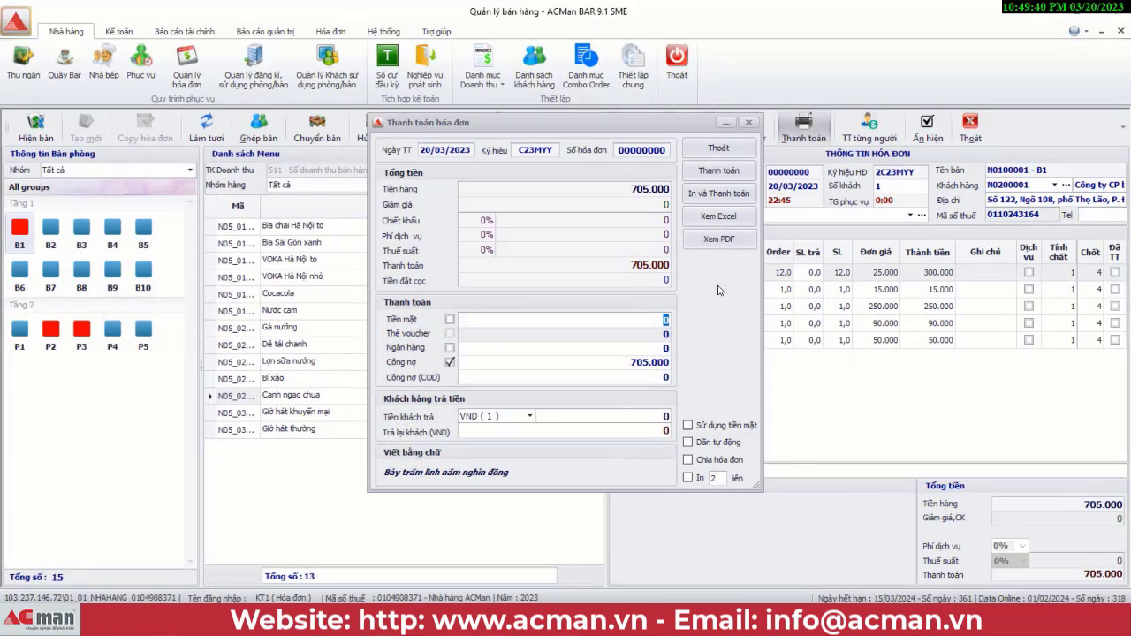
click(719, 173)
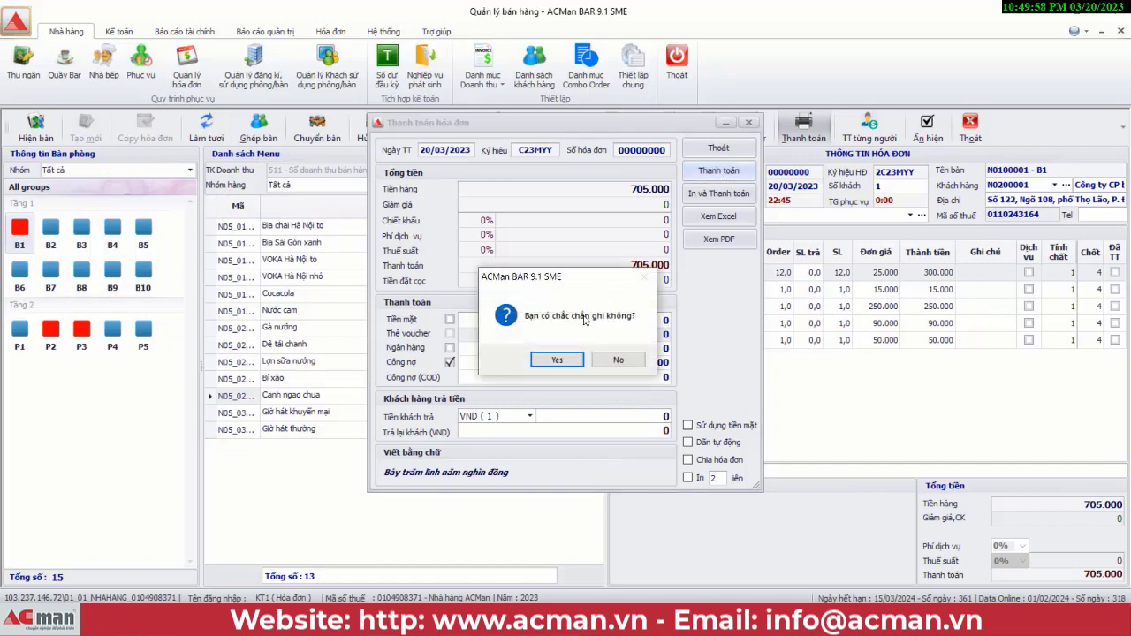
click(557, 361)
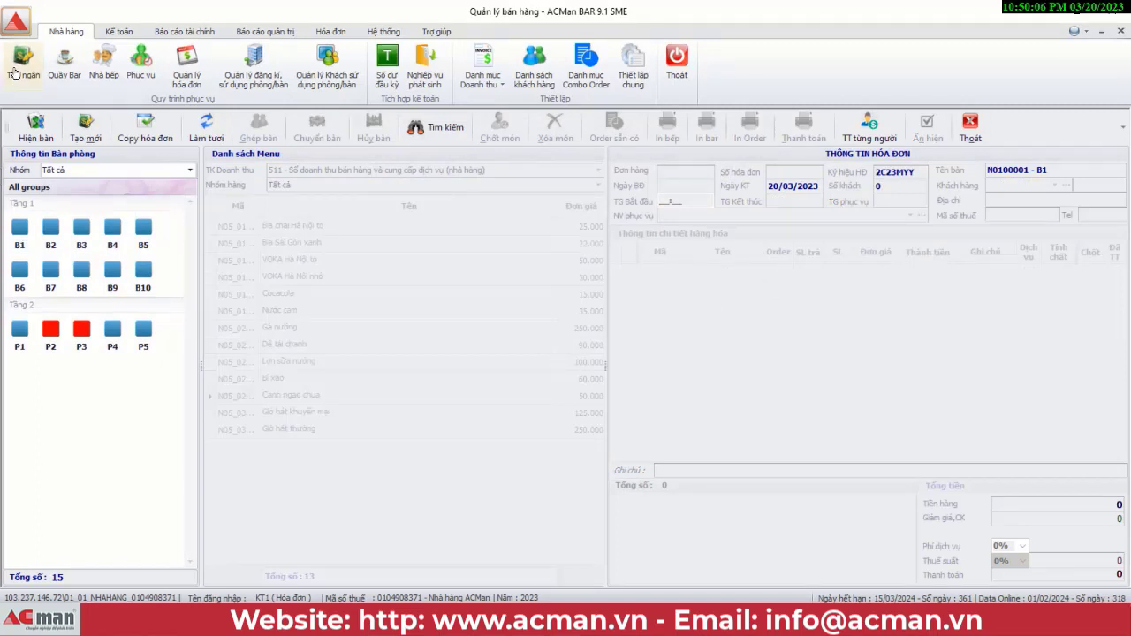
Step: Open the details of the 705.000 invoice in invoice management (Quản lý hóa đơn) and preview it as a PDF
click(187, 77)
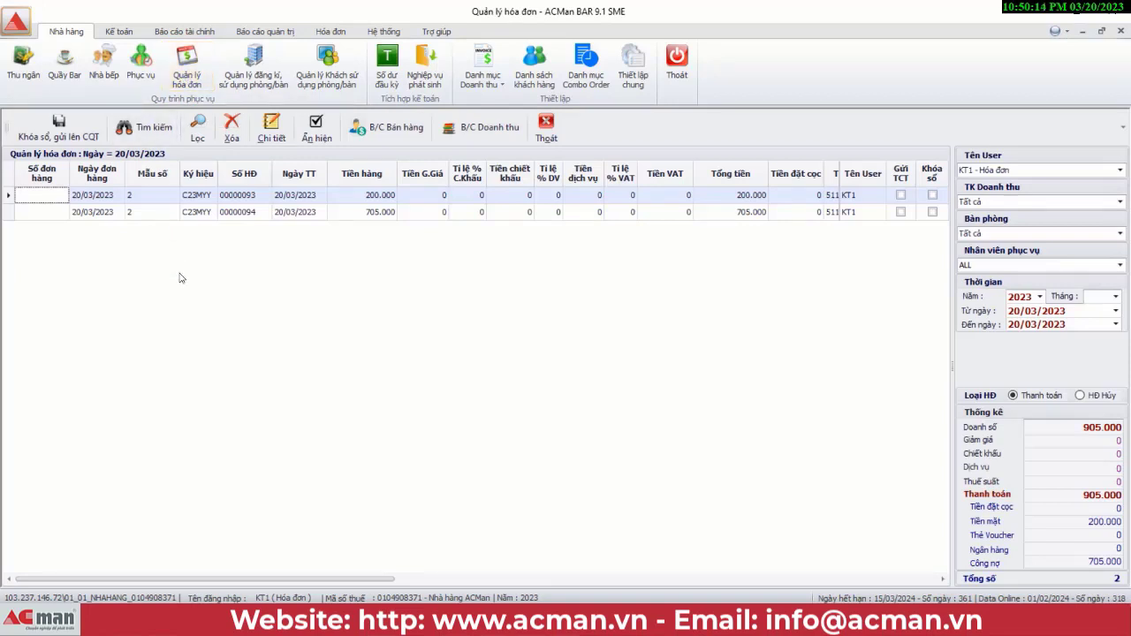
click(158, 215)
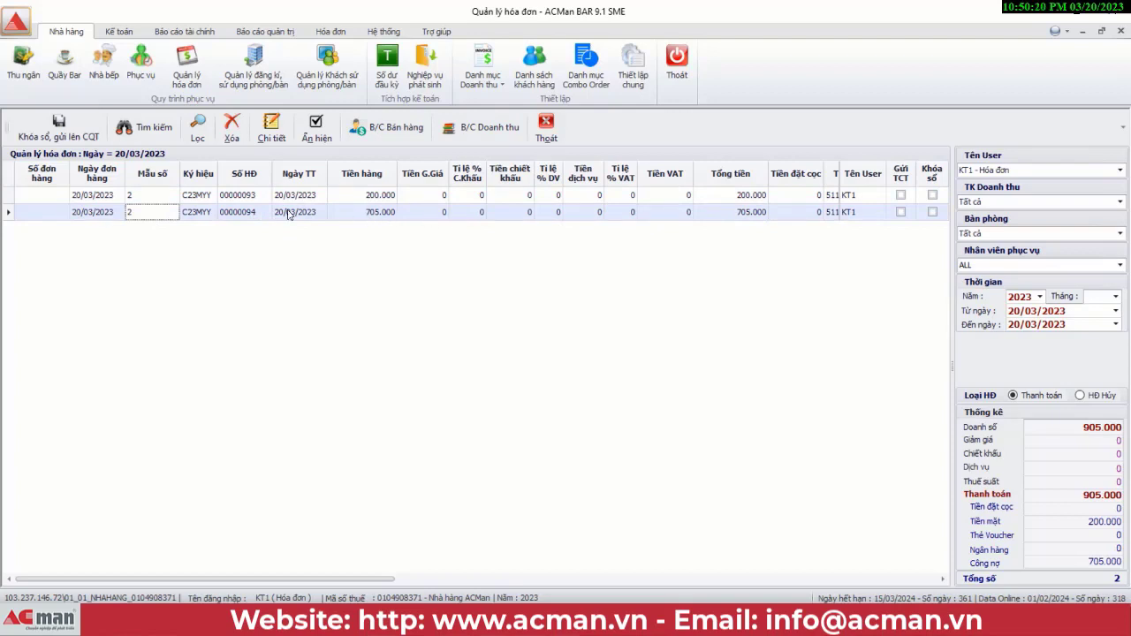
click(271, 129)
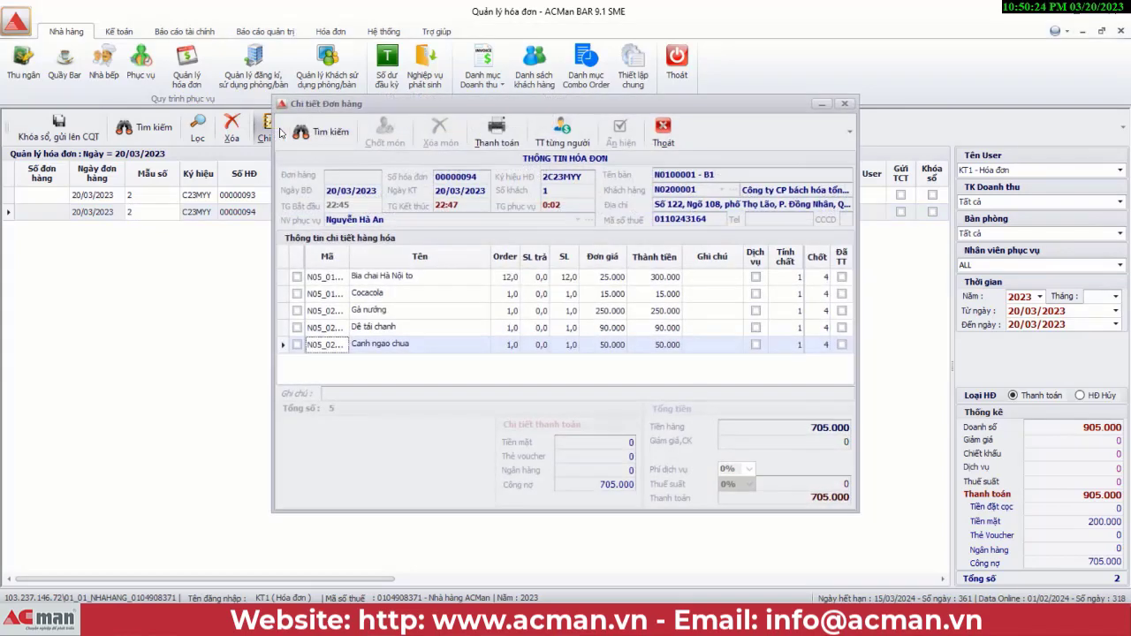
click(495, 133)
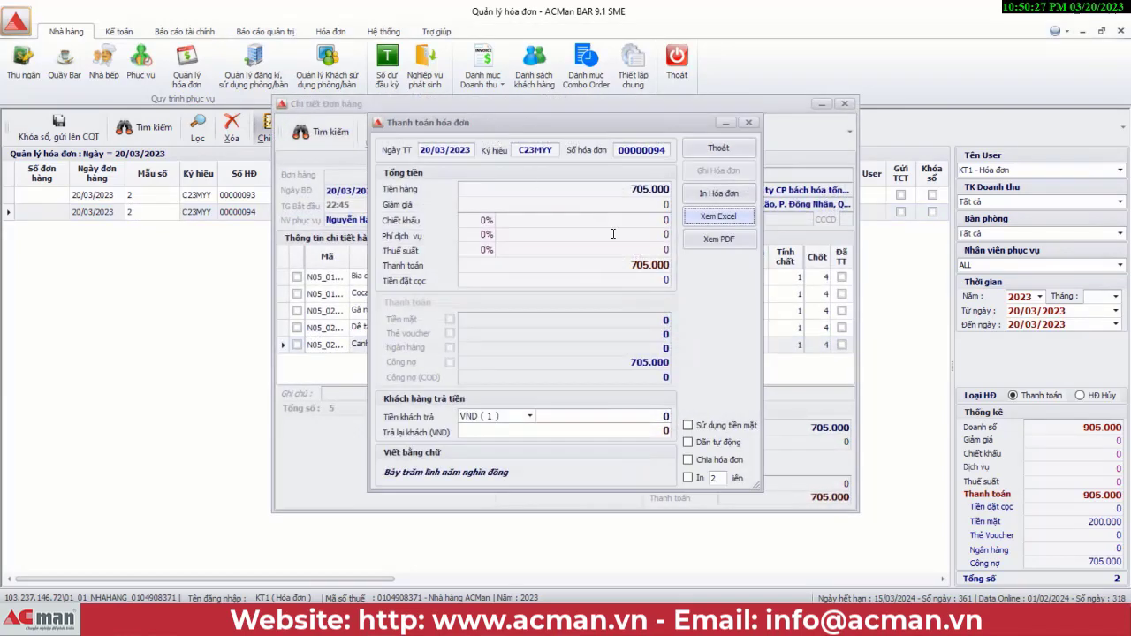
click(724, 242)
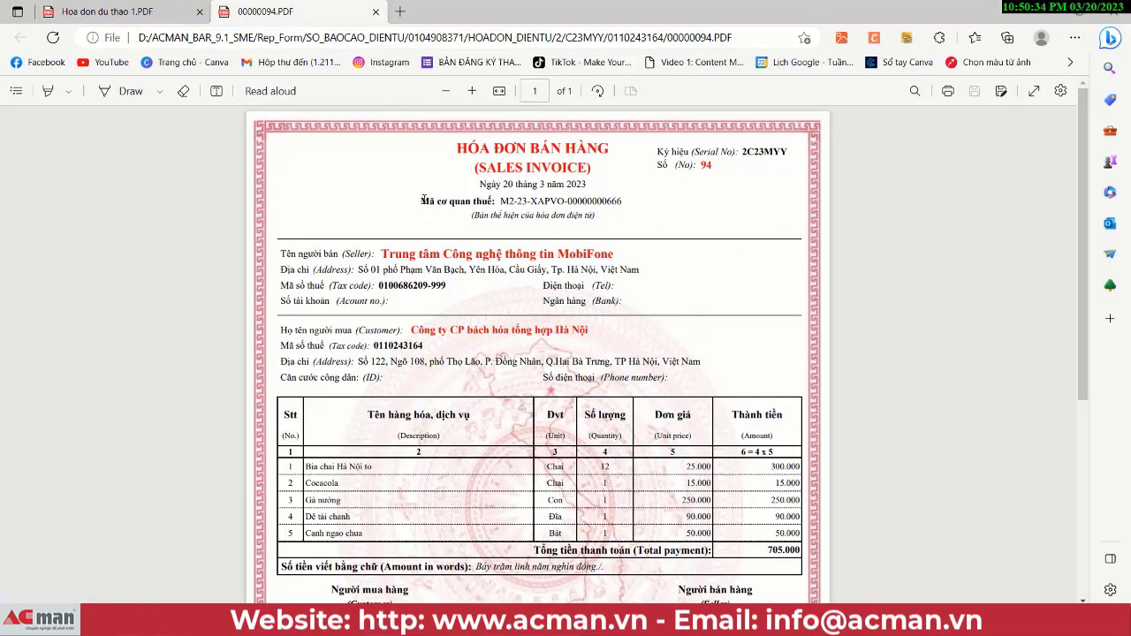
Step: Examine the tax authority code line on the issued invoice PDF, and close the payment and order detail windows
drag(424, 200, 621, 204)
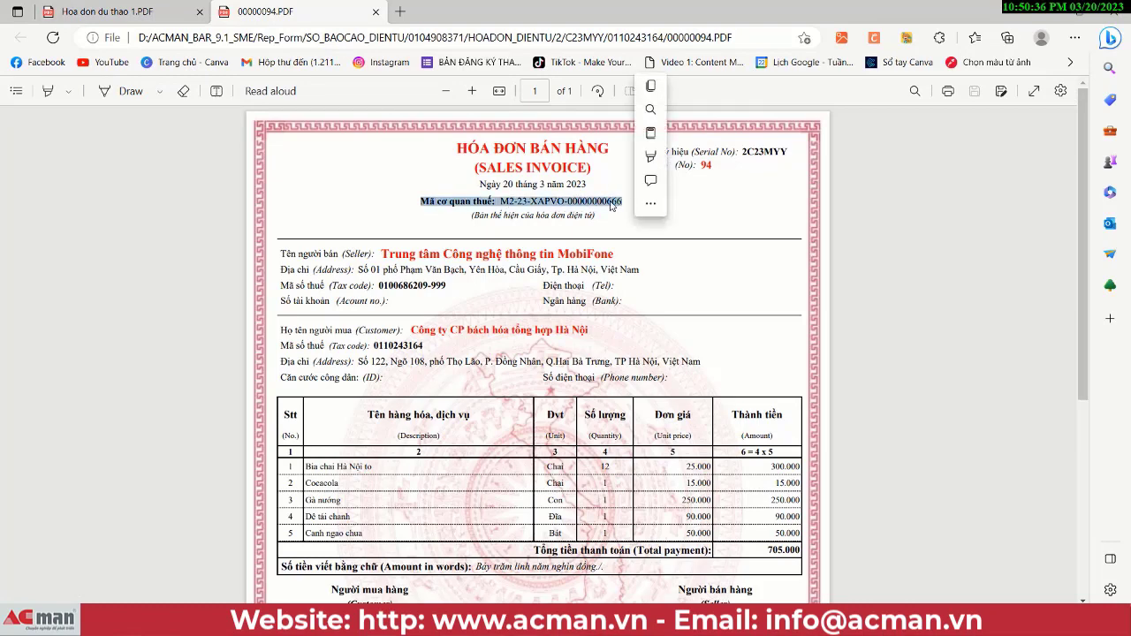
mouse_move(721, 157)
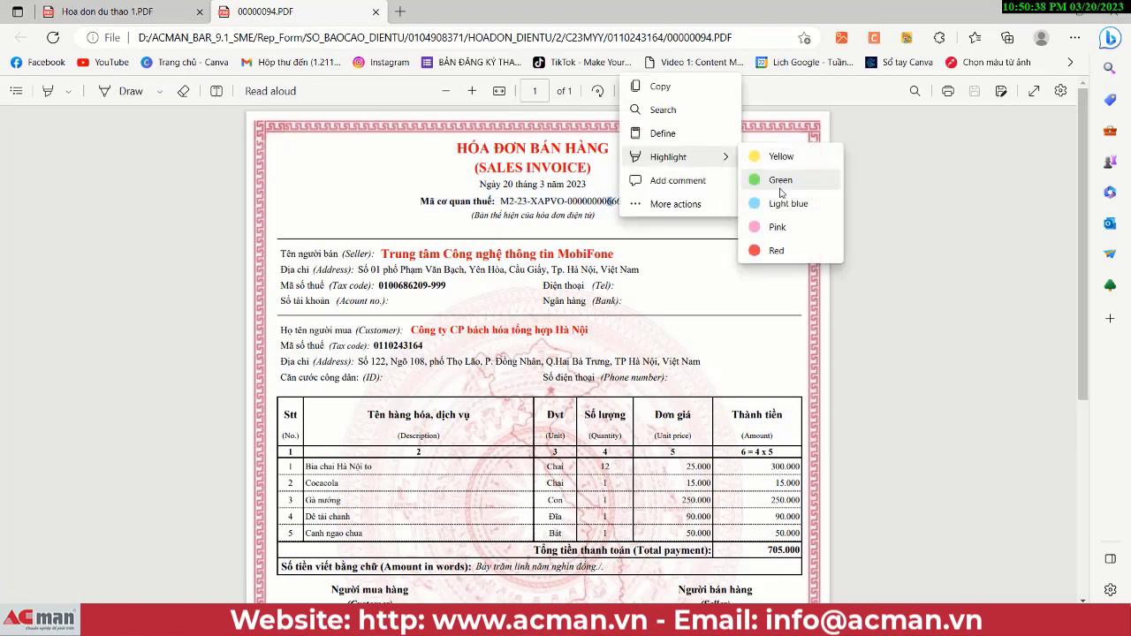
click(669, 267)
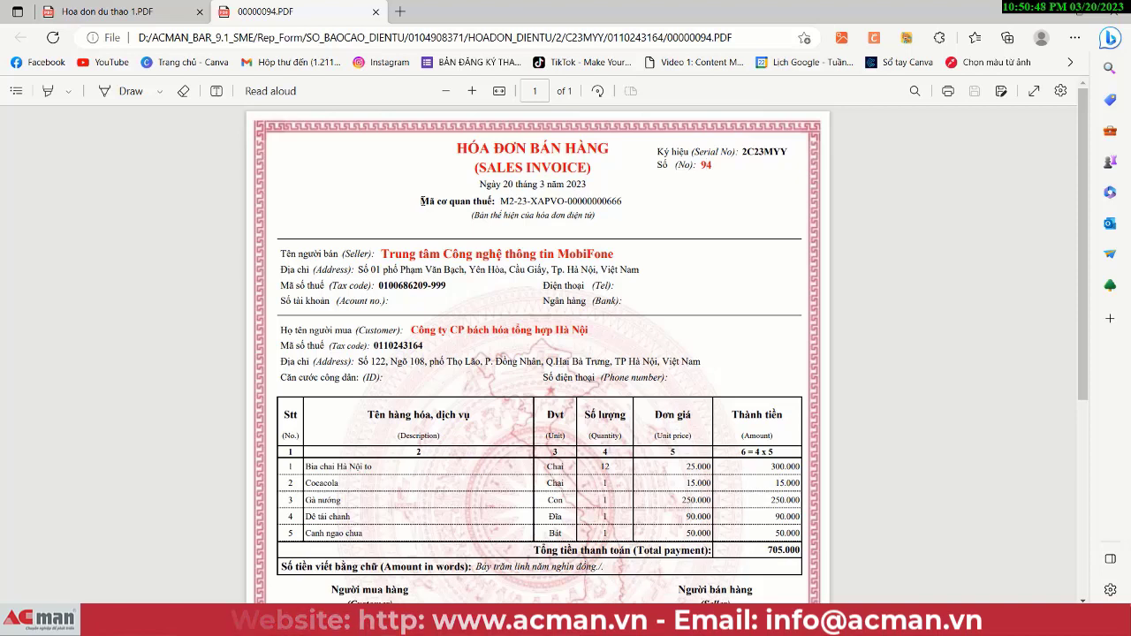
click(1037, 10)
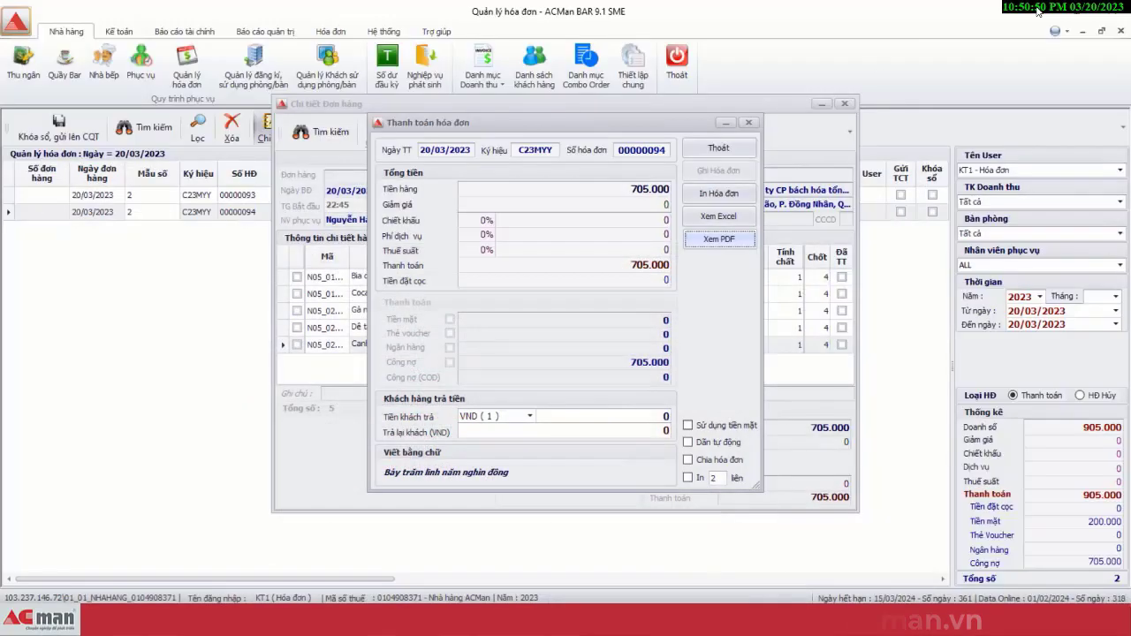
click(722, 148)
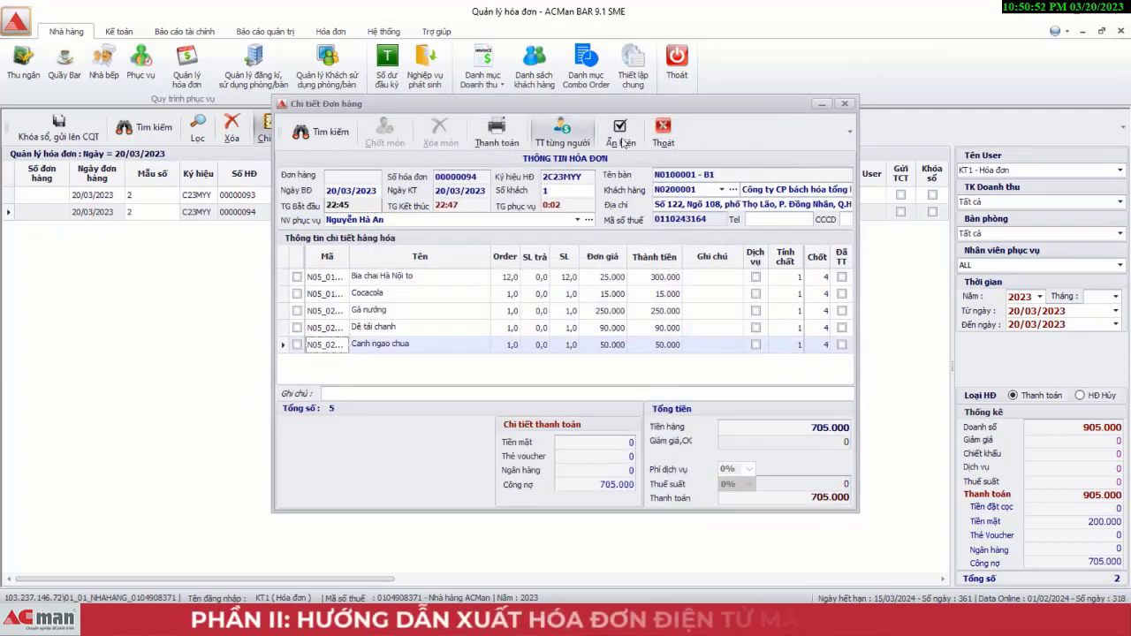
click(666, 132)
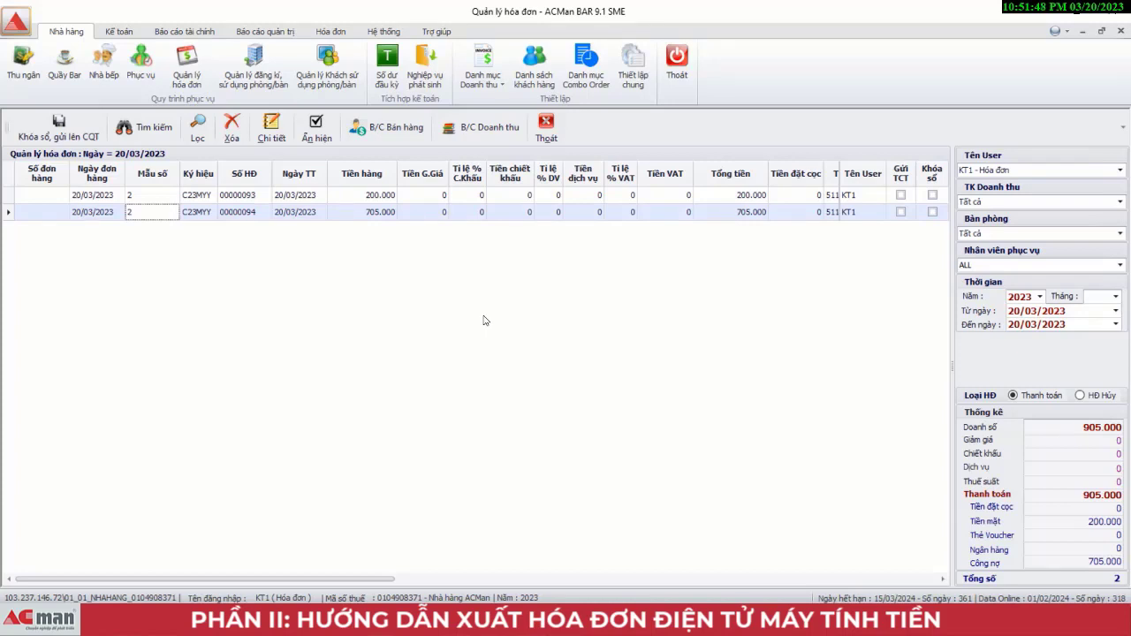
Step: Open the cashier screen (Thu ngân) and review the order lines of occupied room P2
click(23, 66)
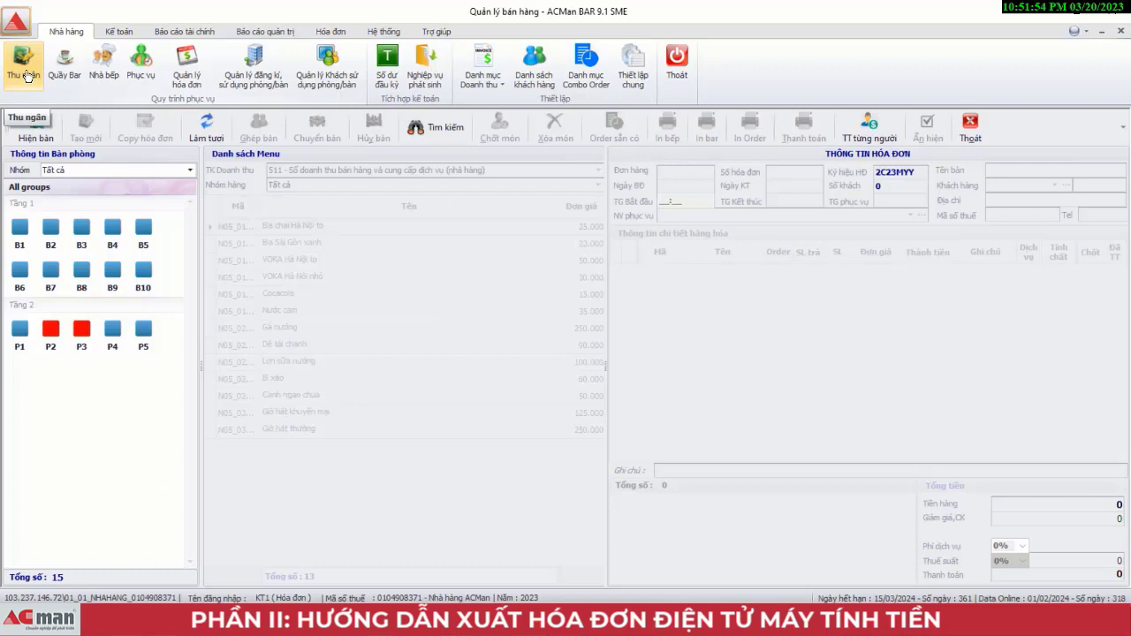
mouse_move(58, 351)
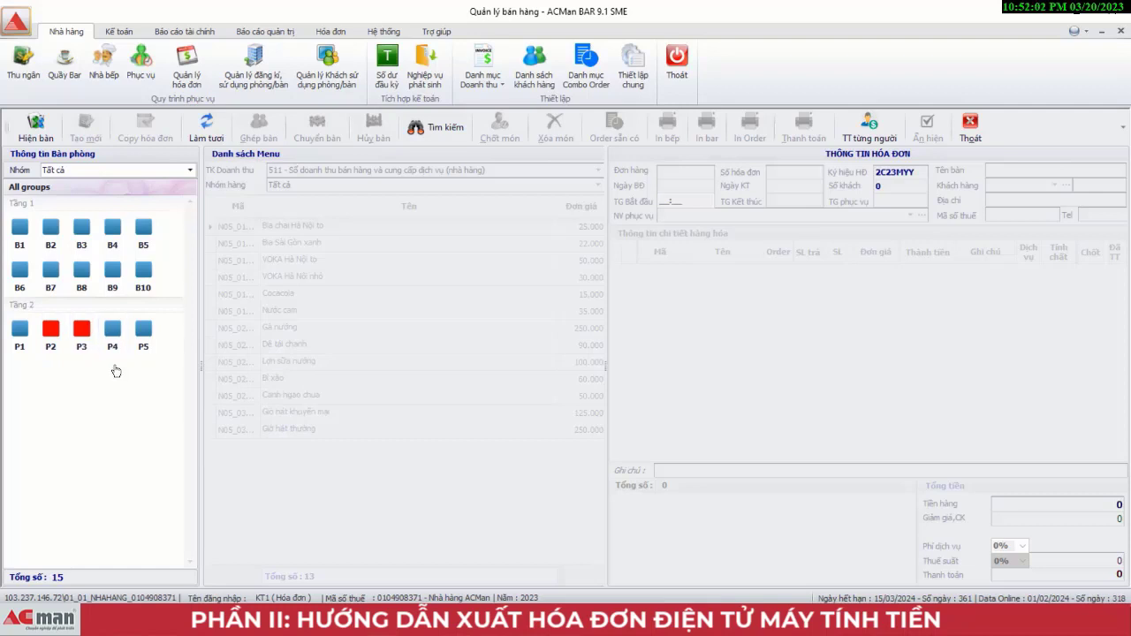
click(51, 347)
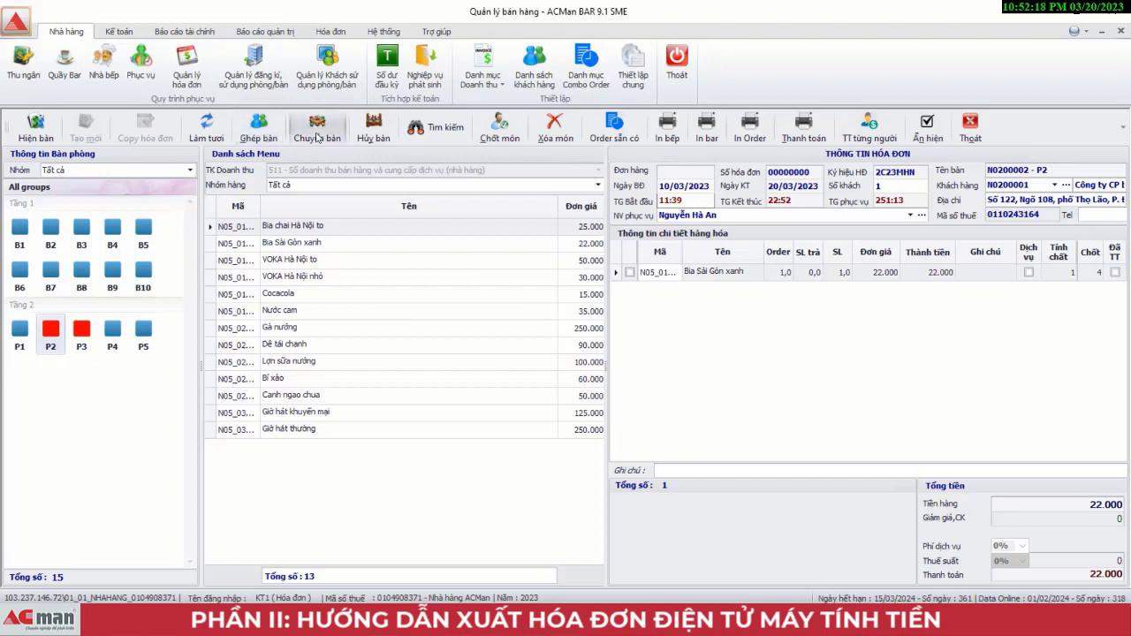
mouse_move(52, 357)
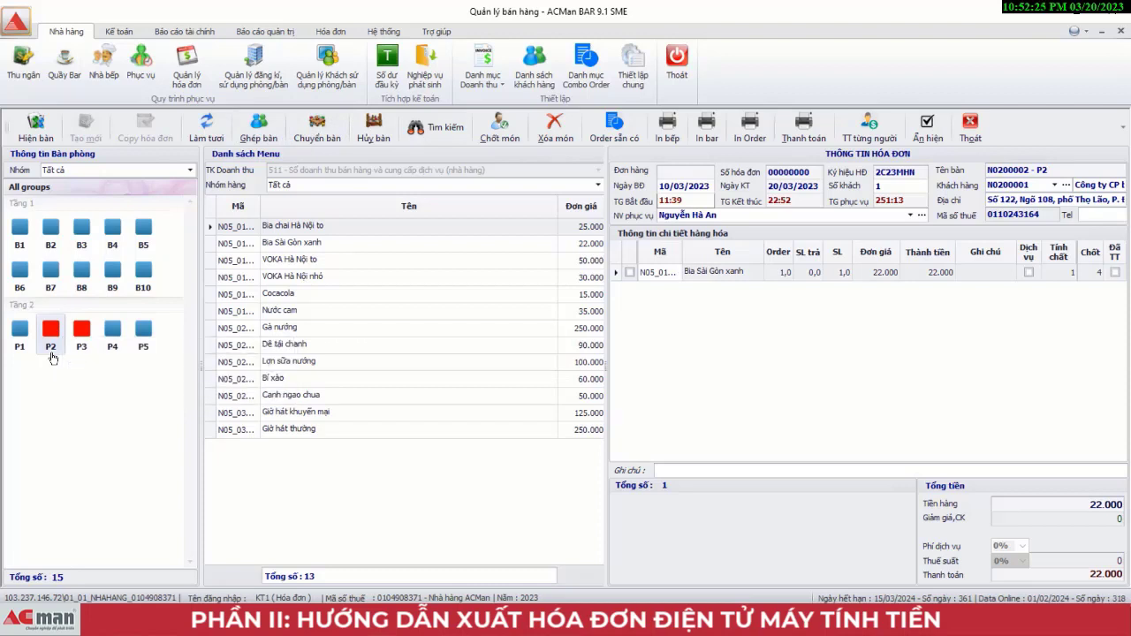
click(694, 271)
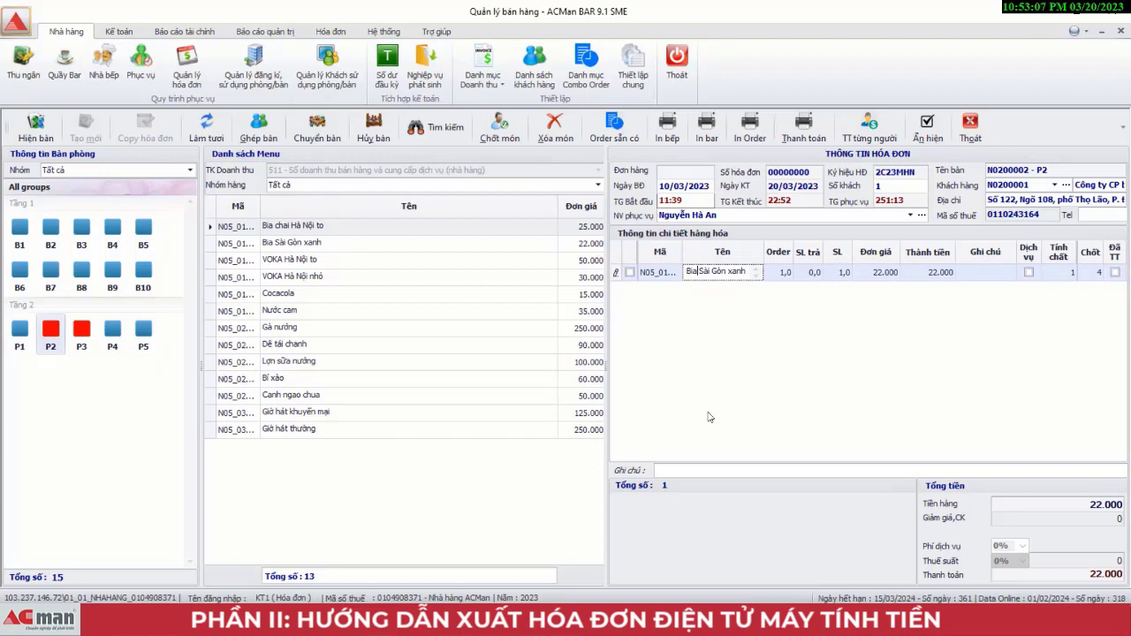
Step: Create a new reservation for room P5 on 21/03/2023 in the booking schedule, with Cửa hàng số 5 Nam Bộ as the customer
click(255, 75)
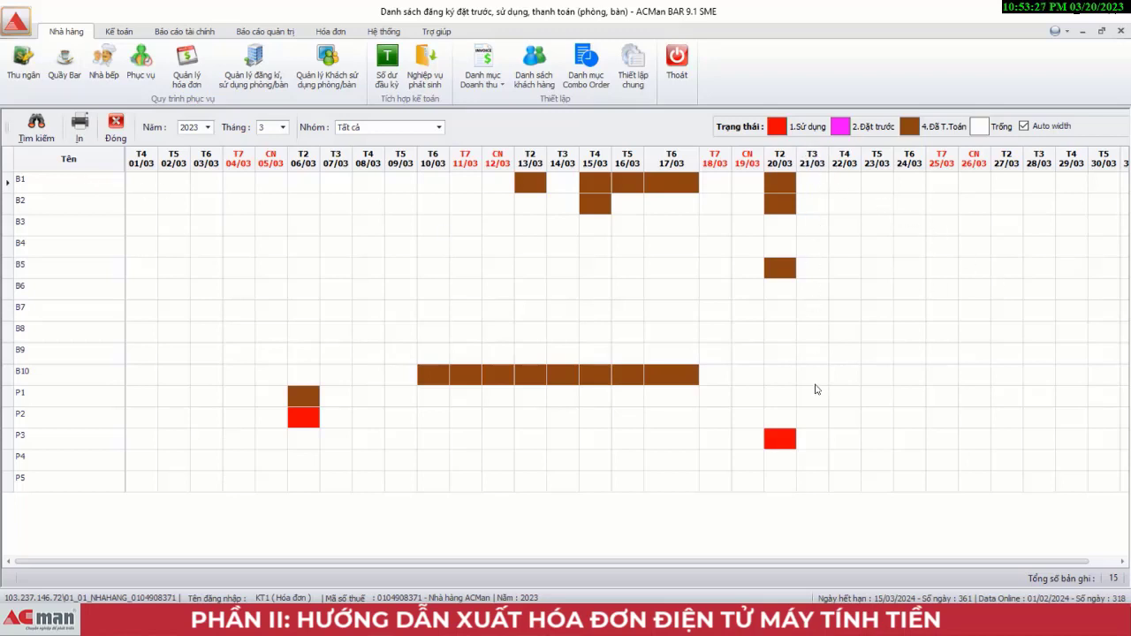
double_click(806, 484)
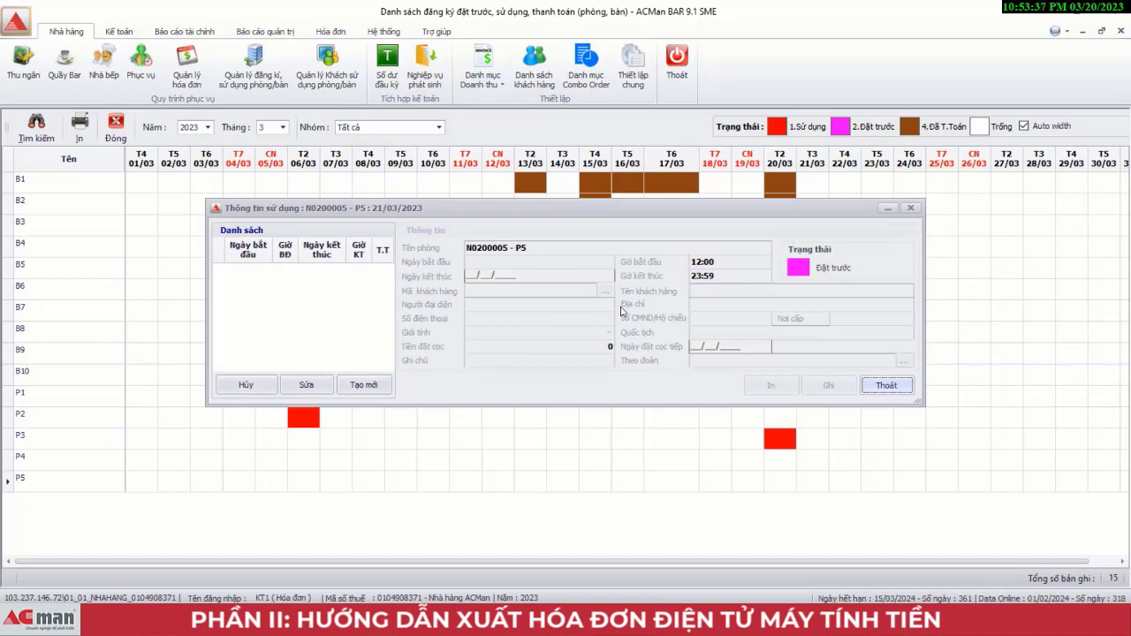
click(368, 385)
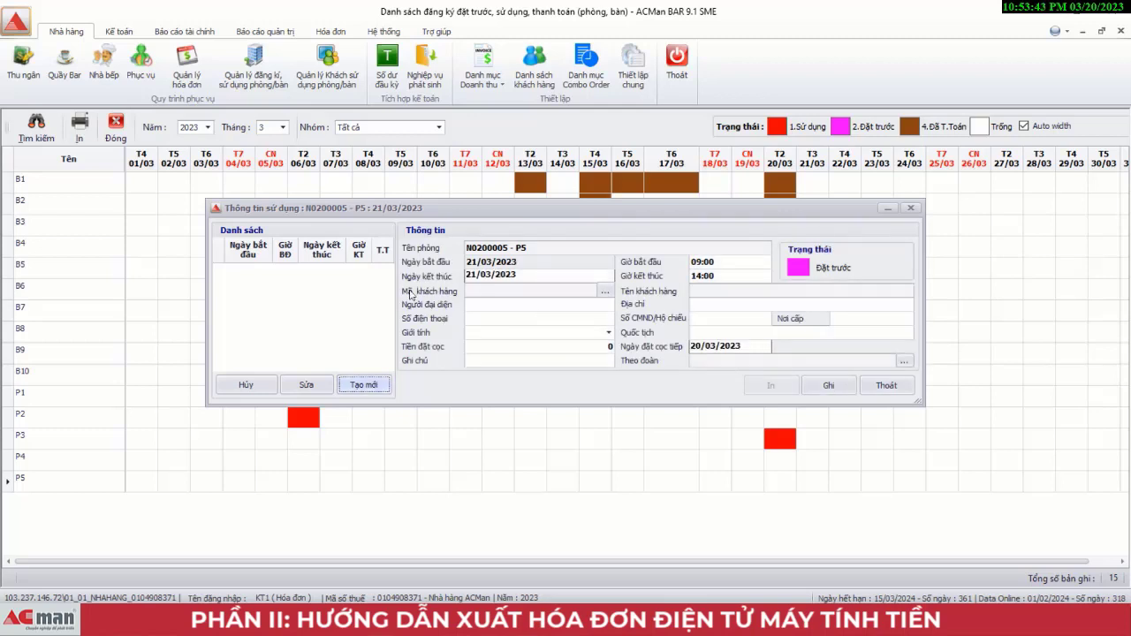
click(605, 293)
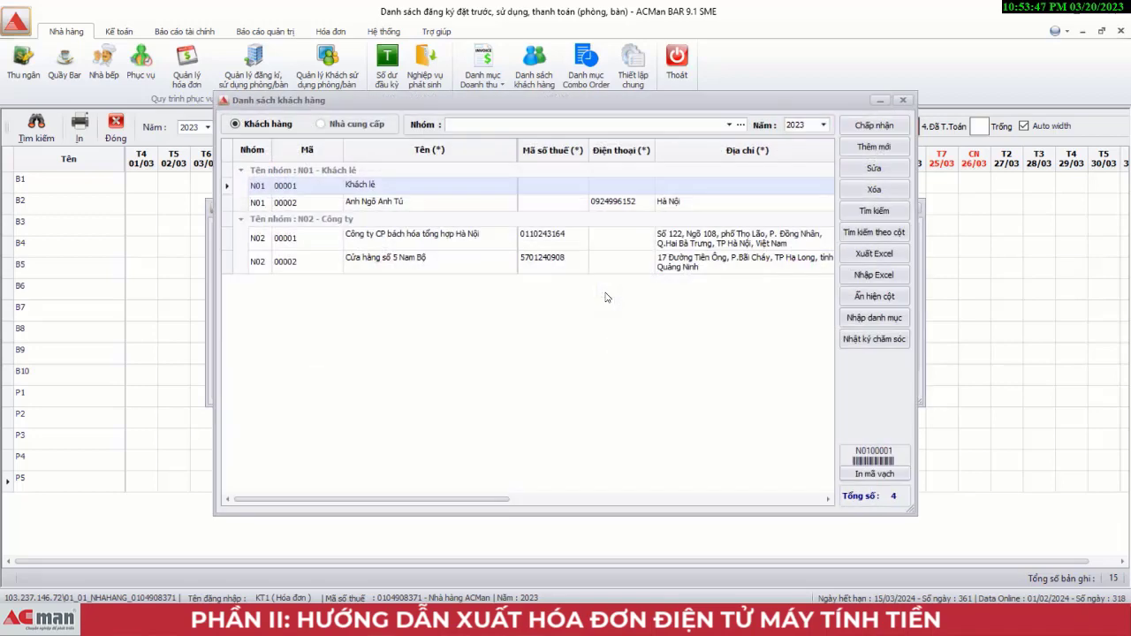
click(529, 261)
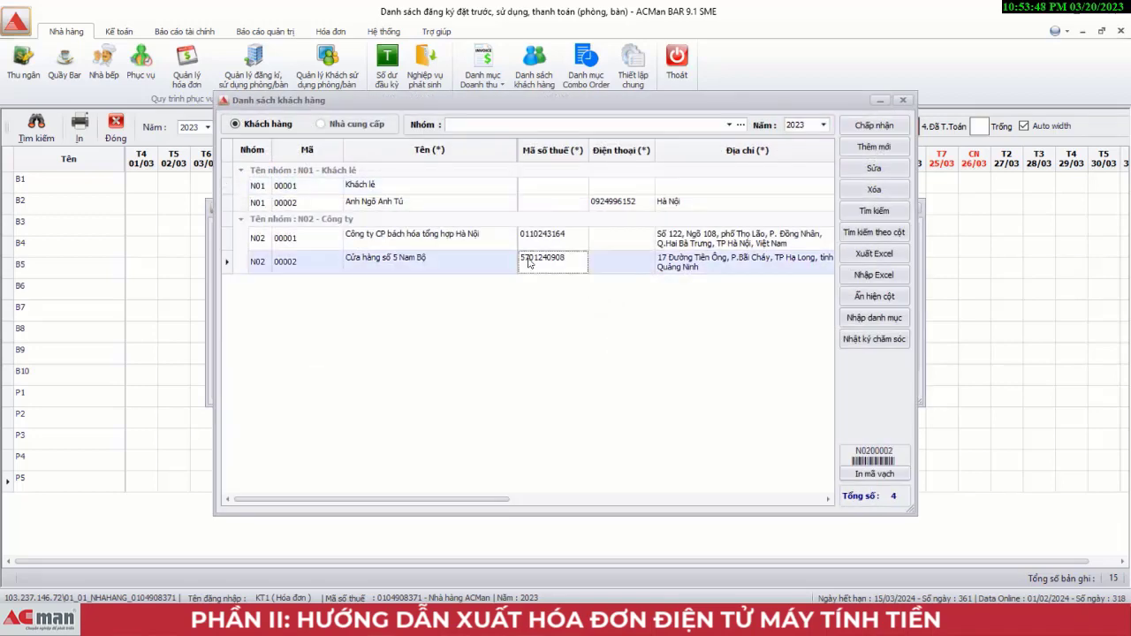
click(860, 128)
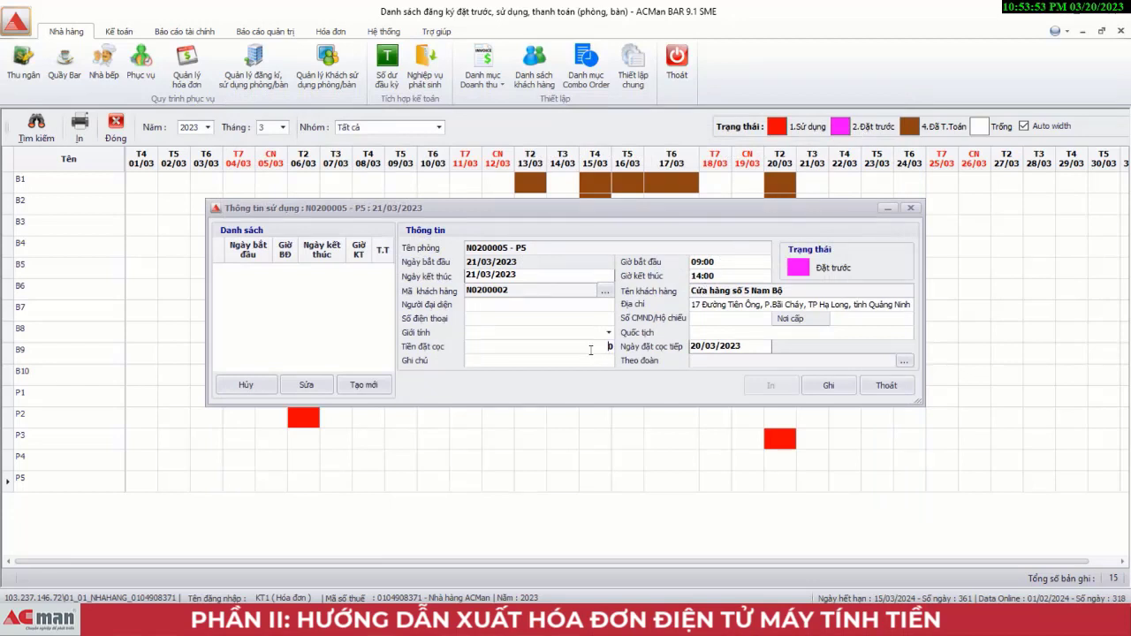
Step: Set the P5 reservation's deposit (Tiền đặt cọc) to 100.000, save it and return to the booking schedule
text(100.000)
click(822, 387)
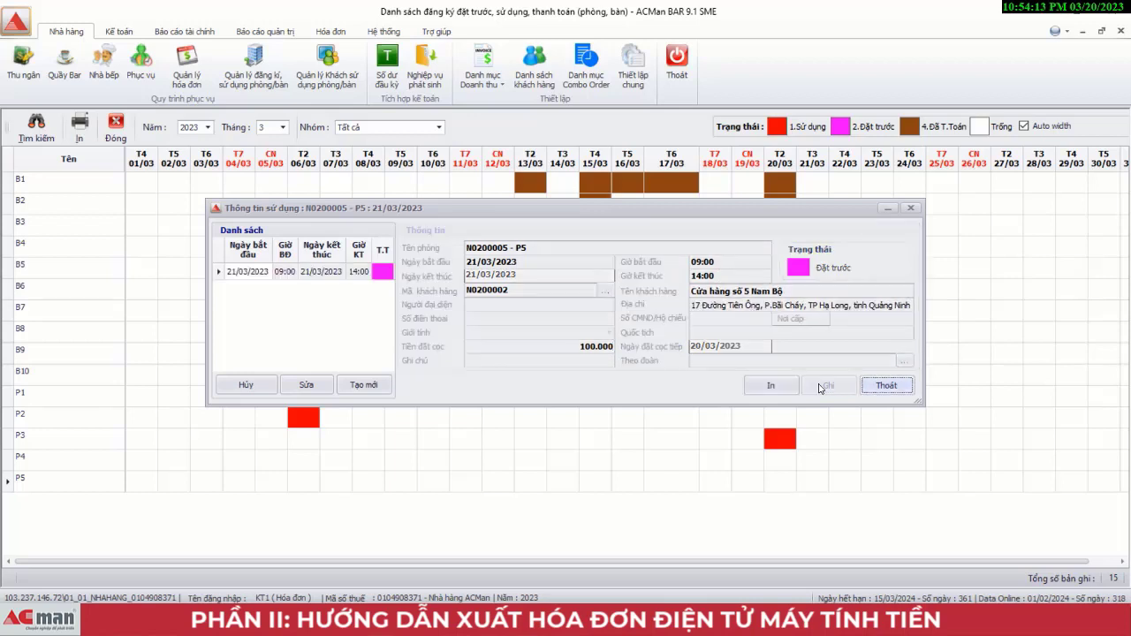
click(878, 390)
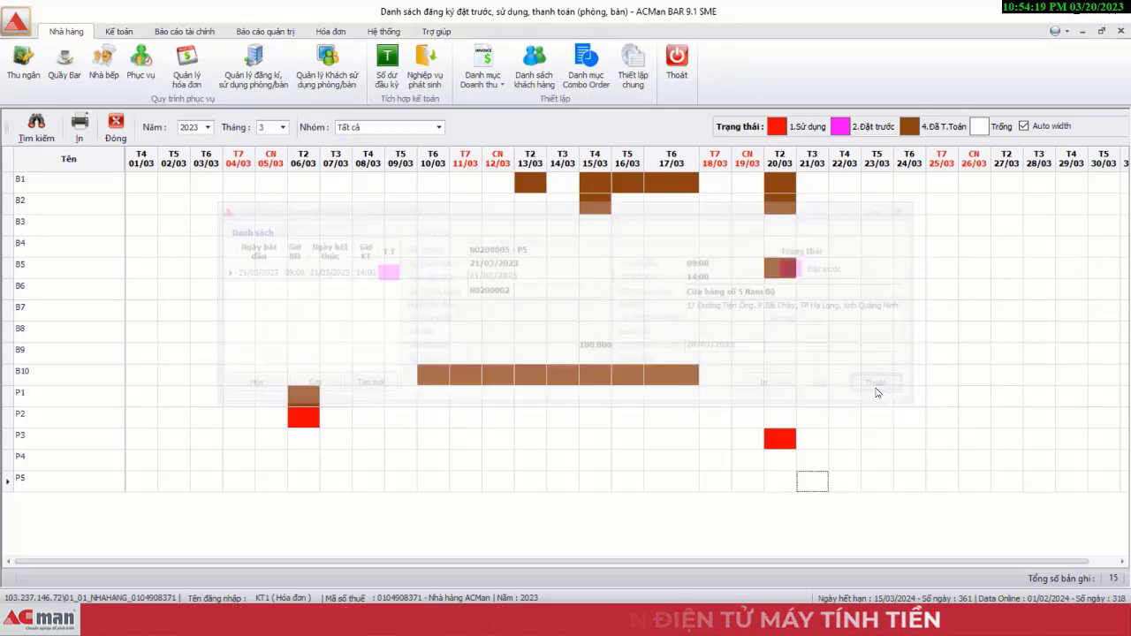
mouse_move(789, 482)
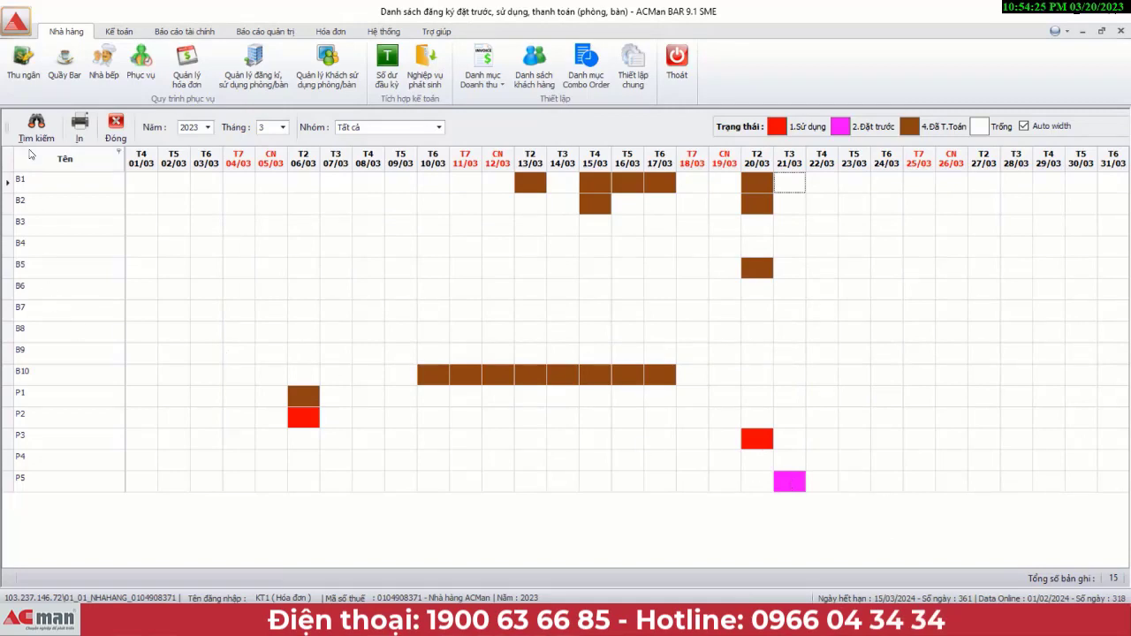
Step: Open the cashier screen (Thu ngân), followed by the invoice management list (Quản lý hóa đơn)
click(27, 77)
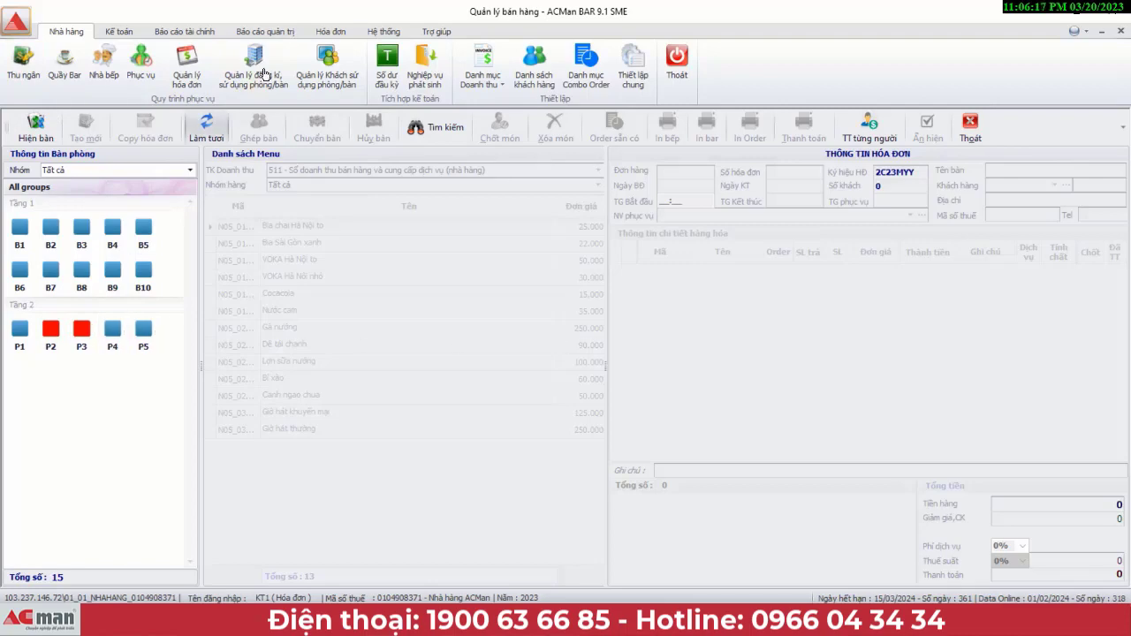
click(190, 71)
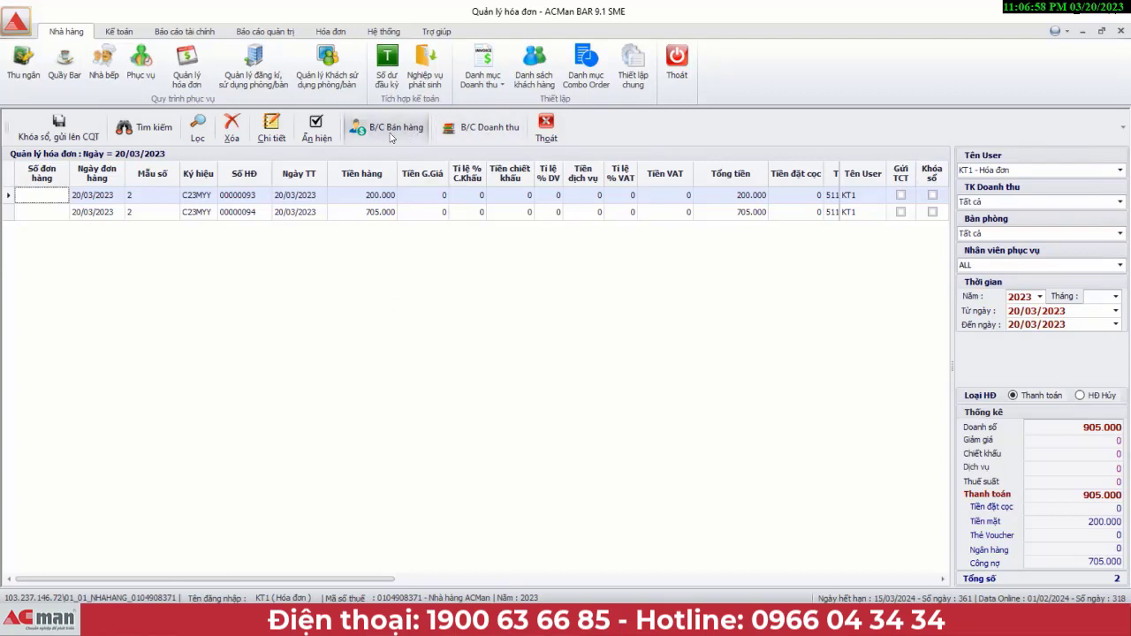
click(391, 135)
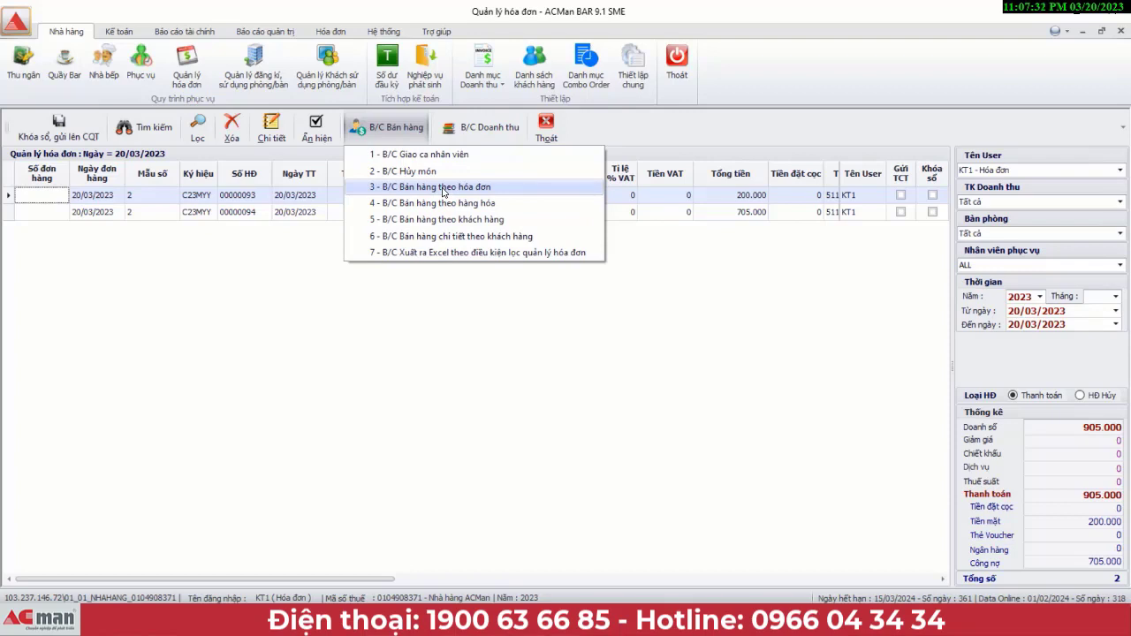
click(265, 399)
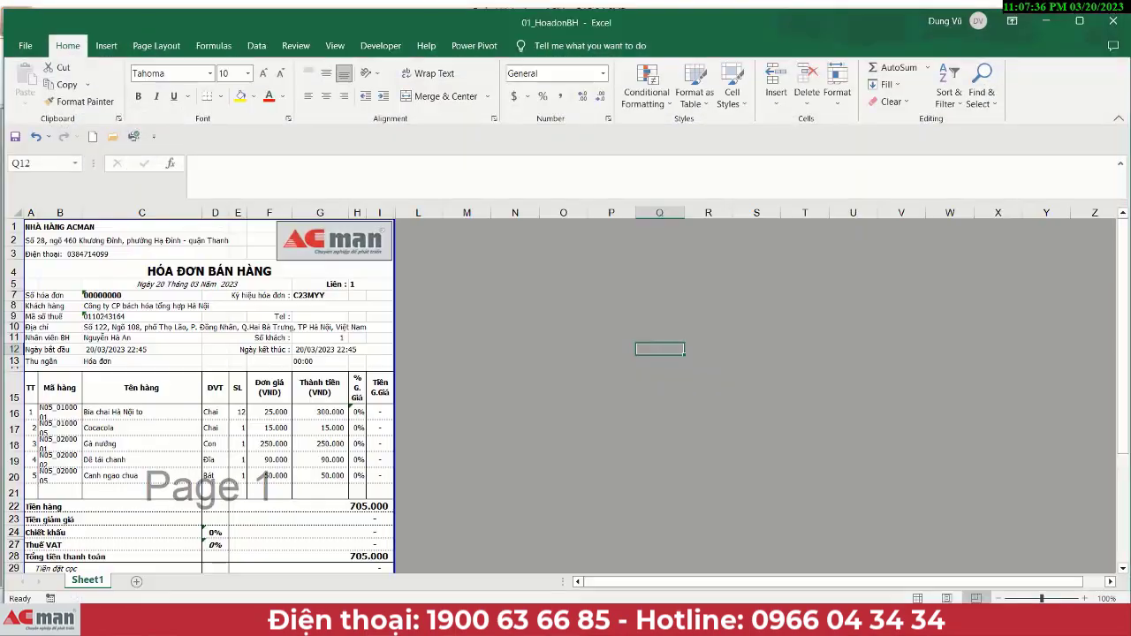
click(1048, 29)
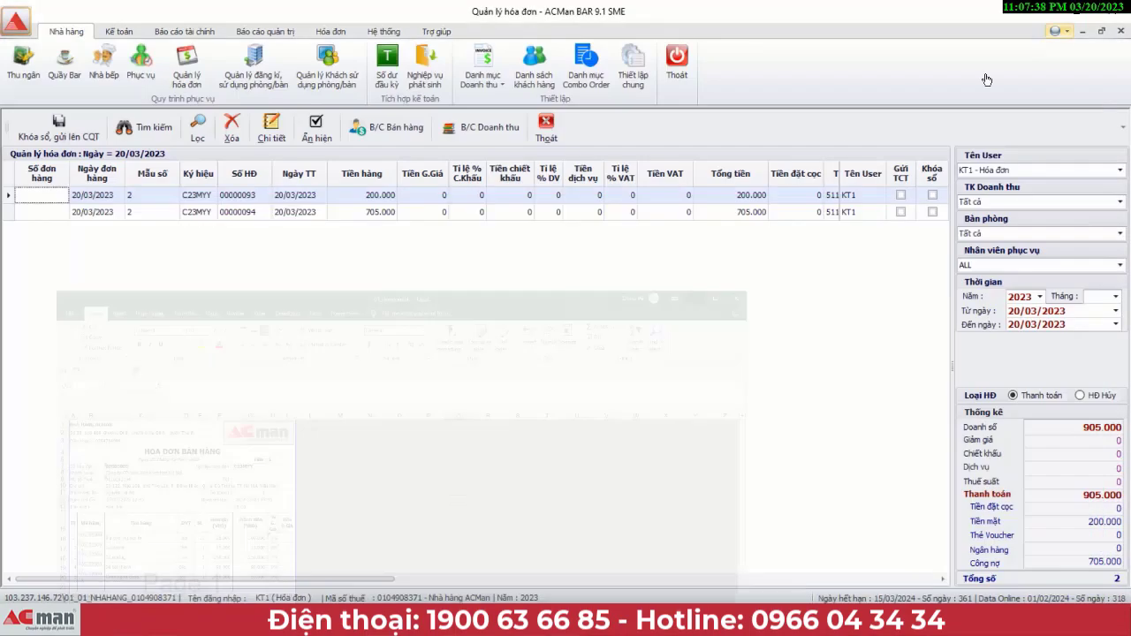
Step: Generate the sales report by invoice (B/C Bán hàng theo hóa đơn), review its total payment column in Excel and return to the invoice list
click(387, 141)
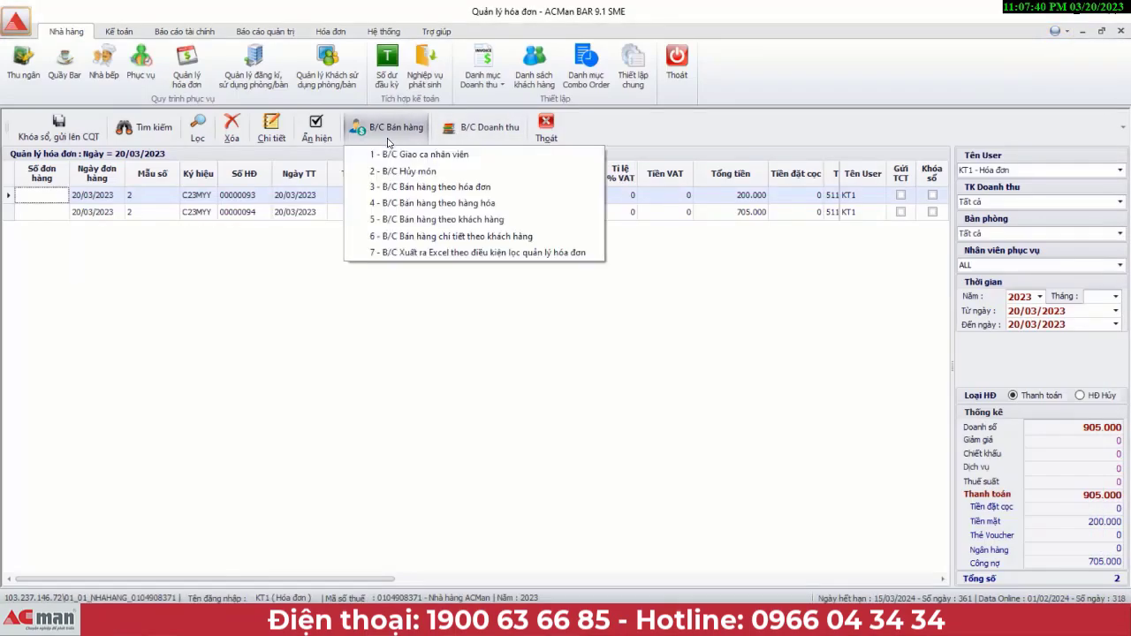
click(403, 189)
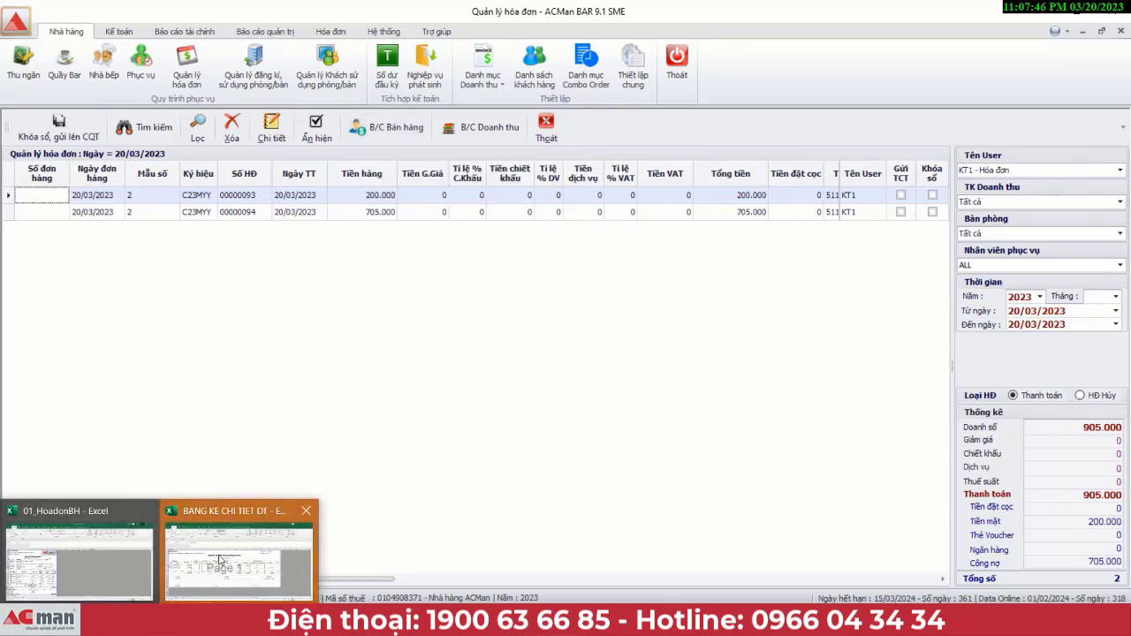
click(221, 554)
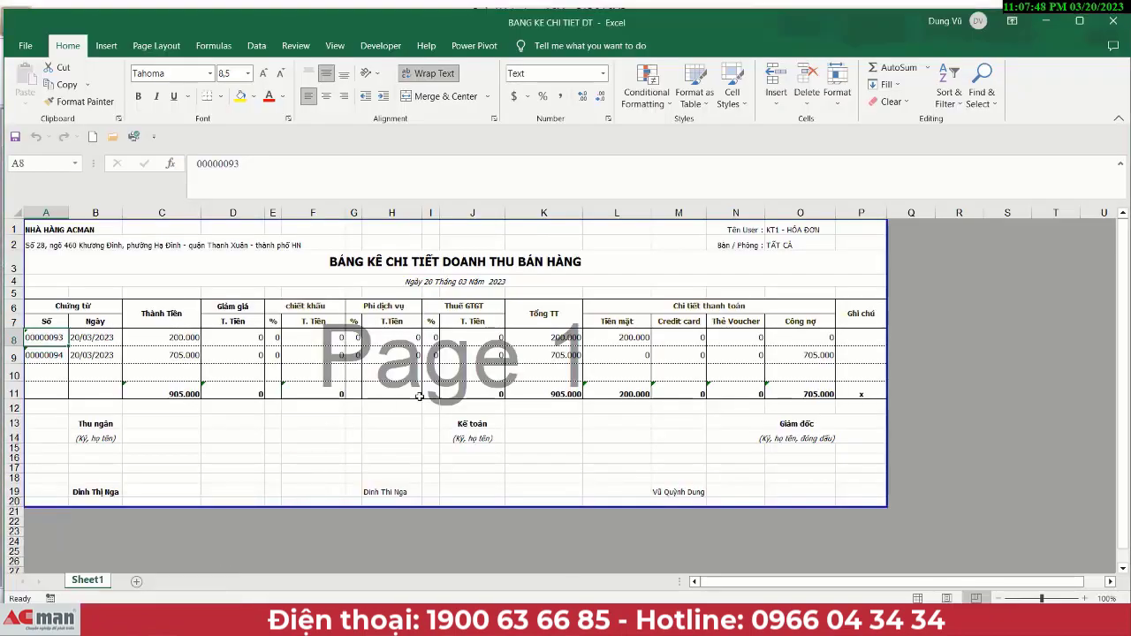
click(1080, 20)
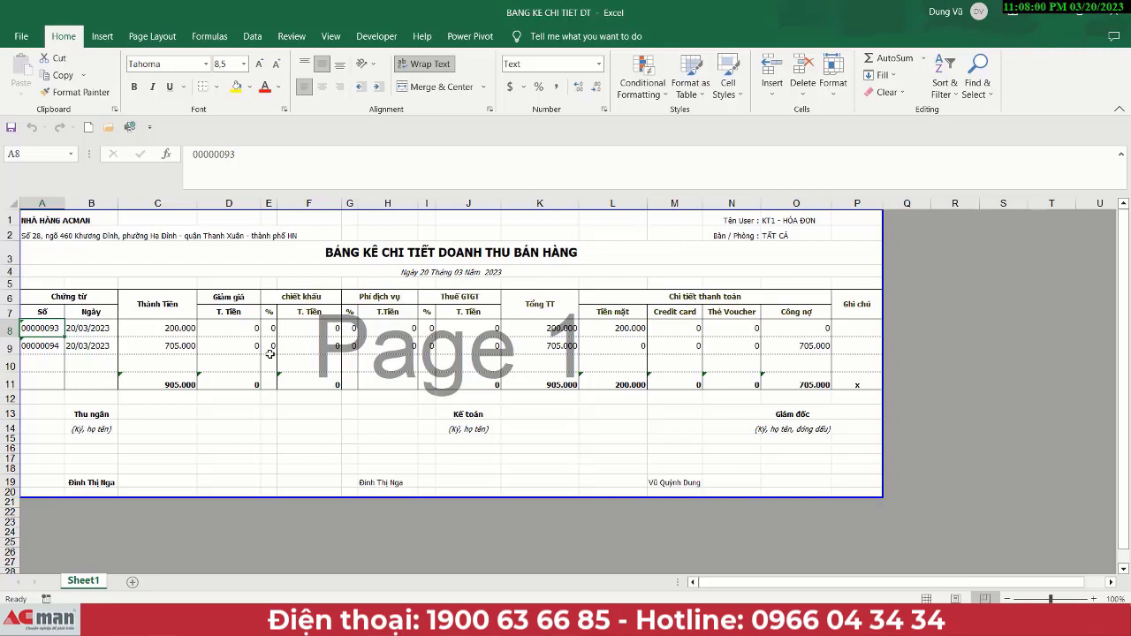
click(528, 384)
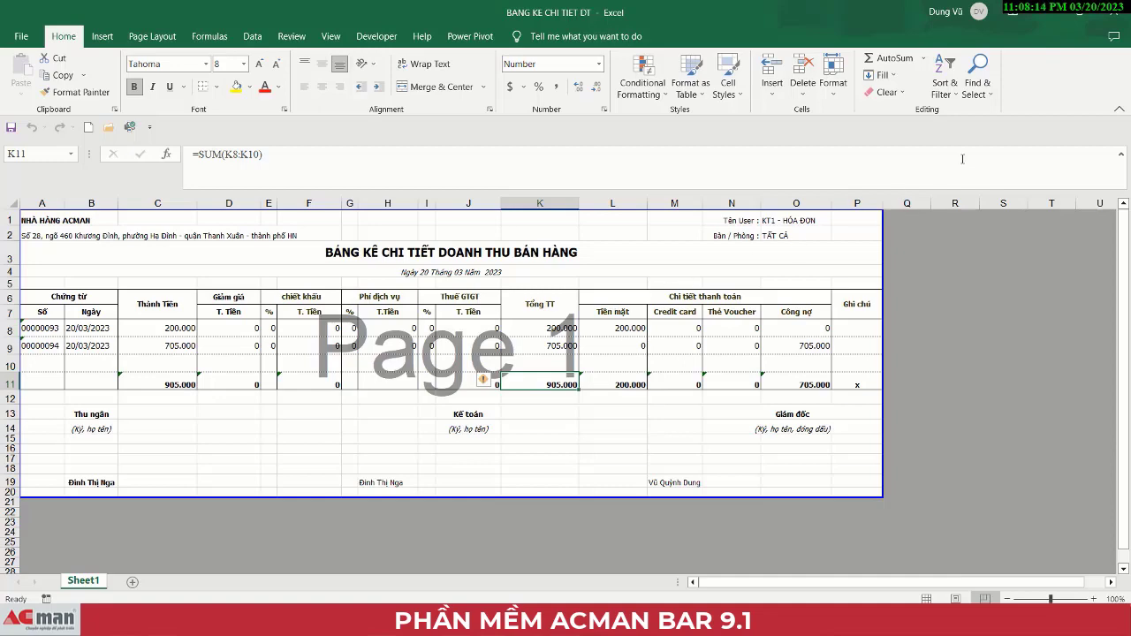
click(1045, 17)
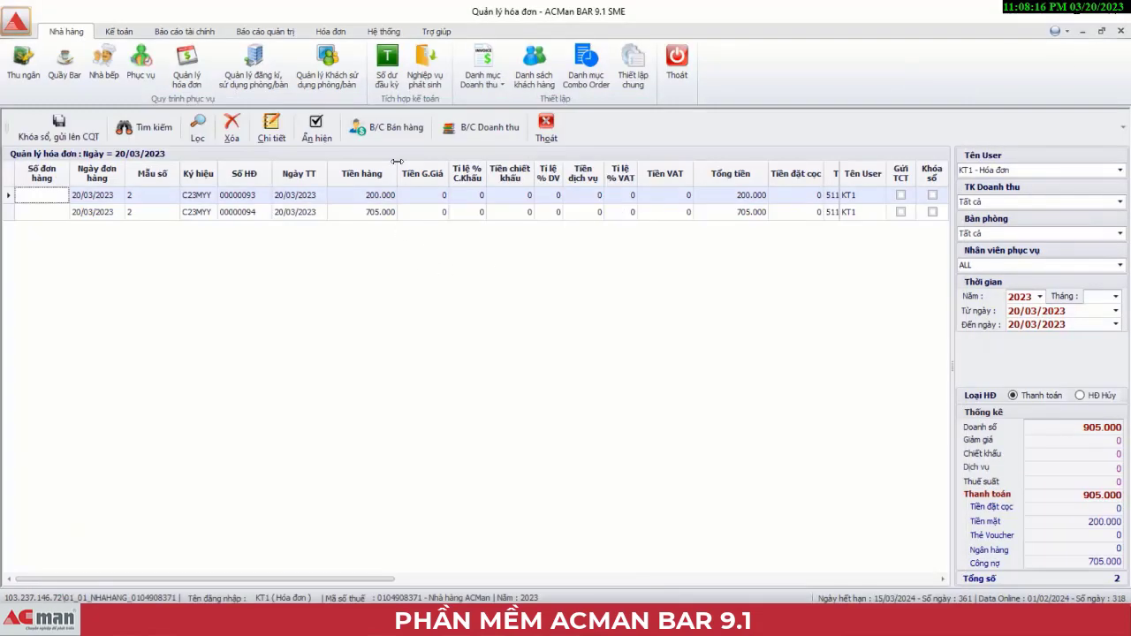
Step: Generate the sales report by goods (B/C Bán hàng theo hàng hóa), review its item lines and total in Excel, and return to the invoice list
click(395, 130)
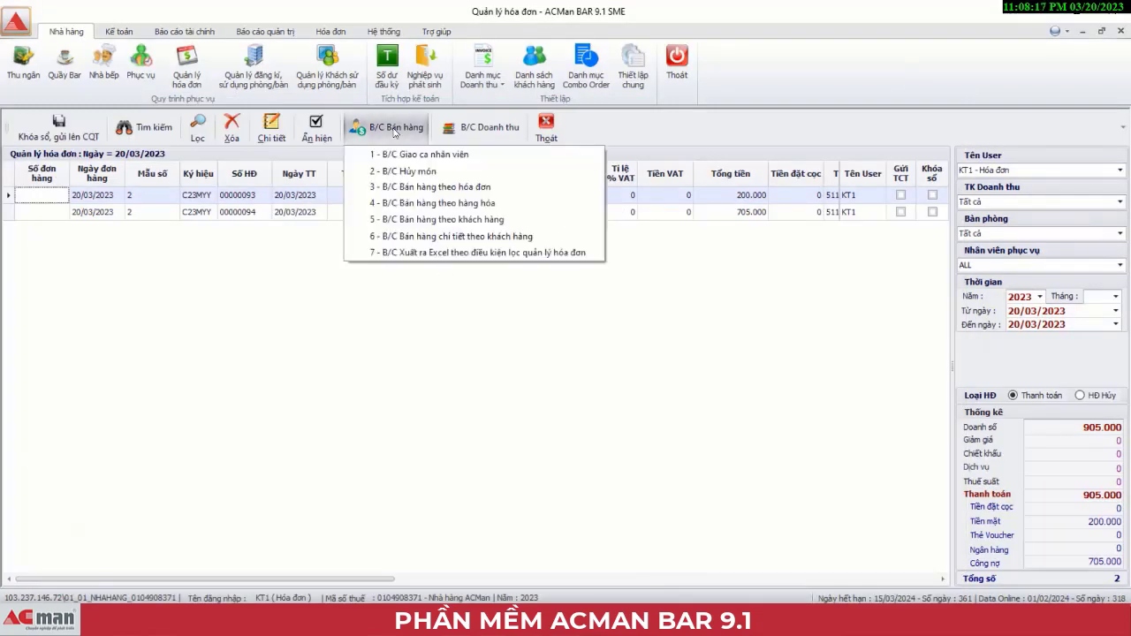
click(409, 203)
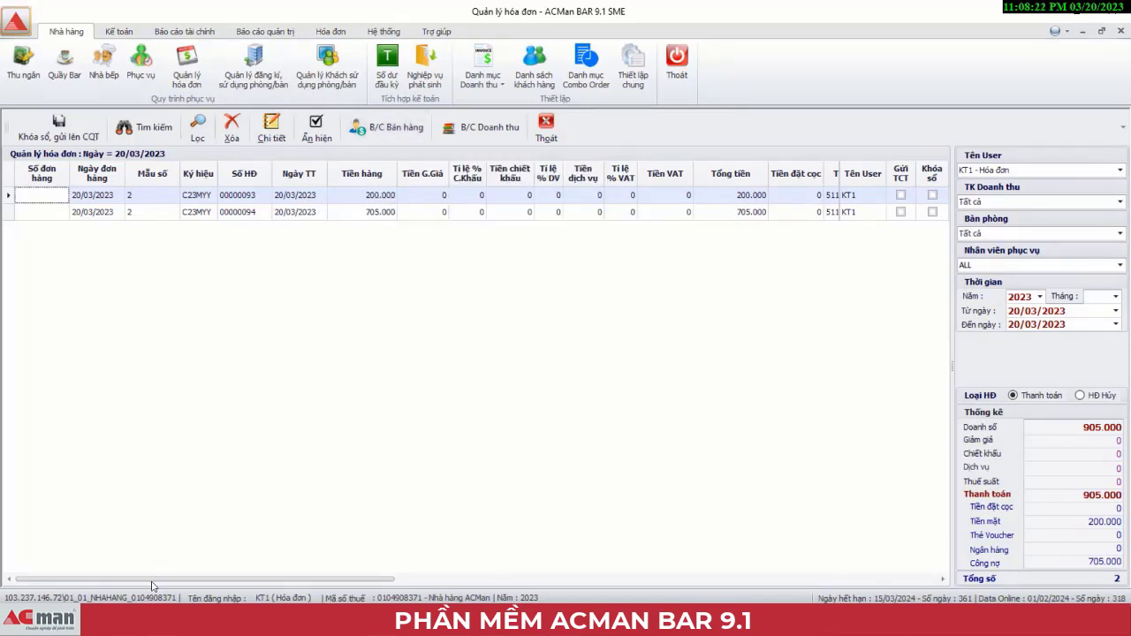
mouse_move(239, 624)
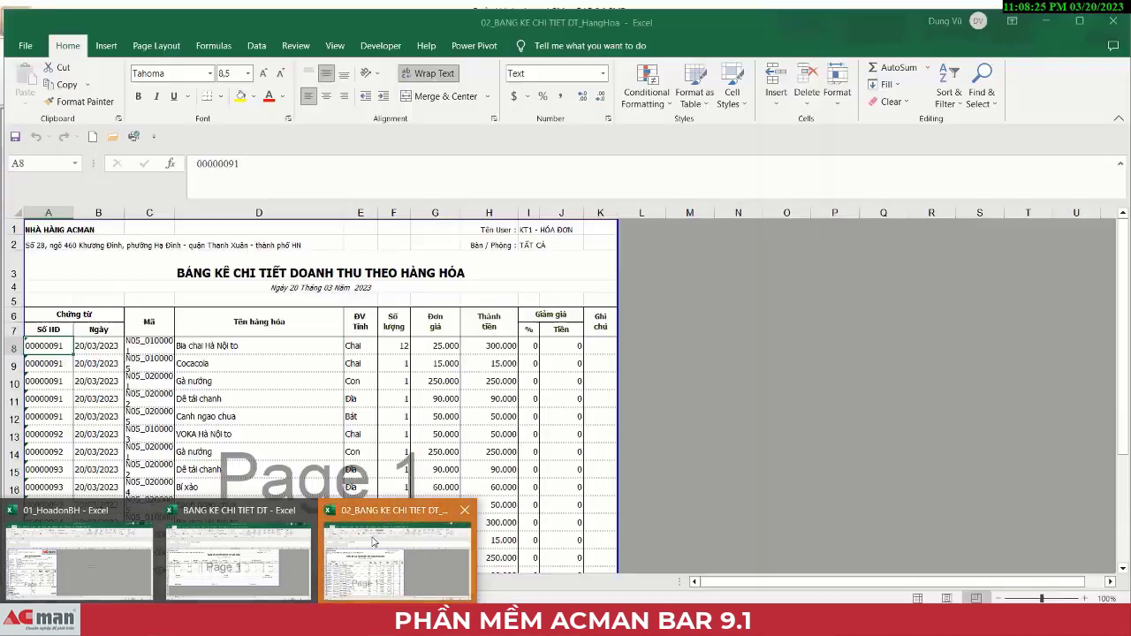
click(373, 541)
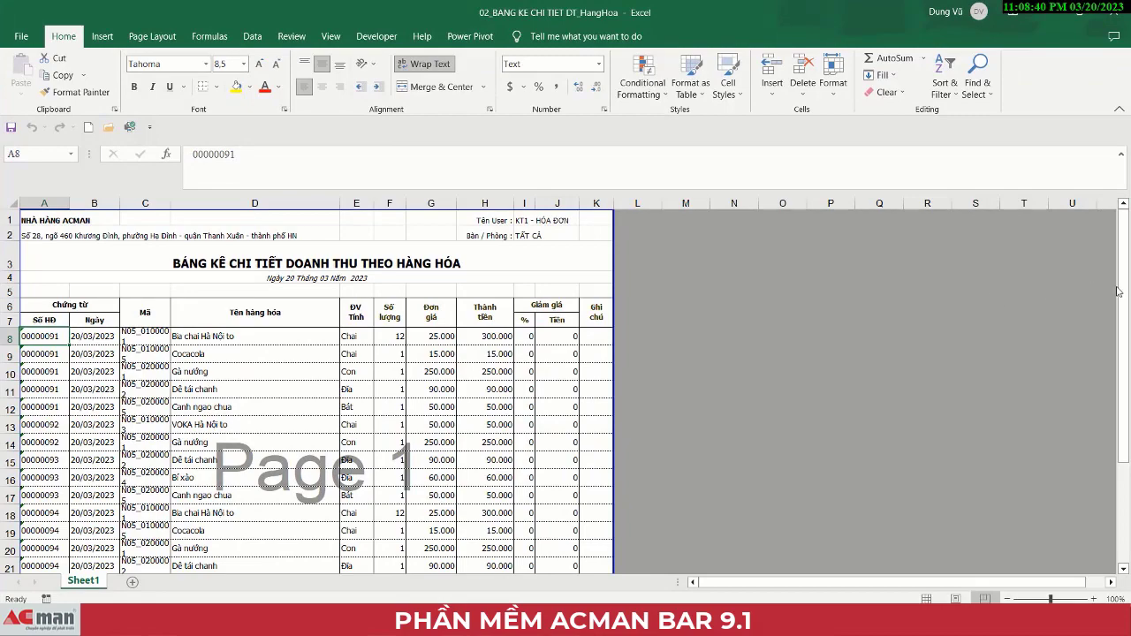
drag(1120, 292, 1123, 331)
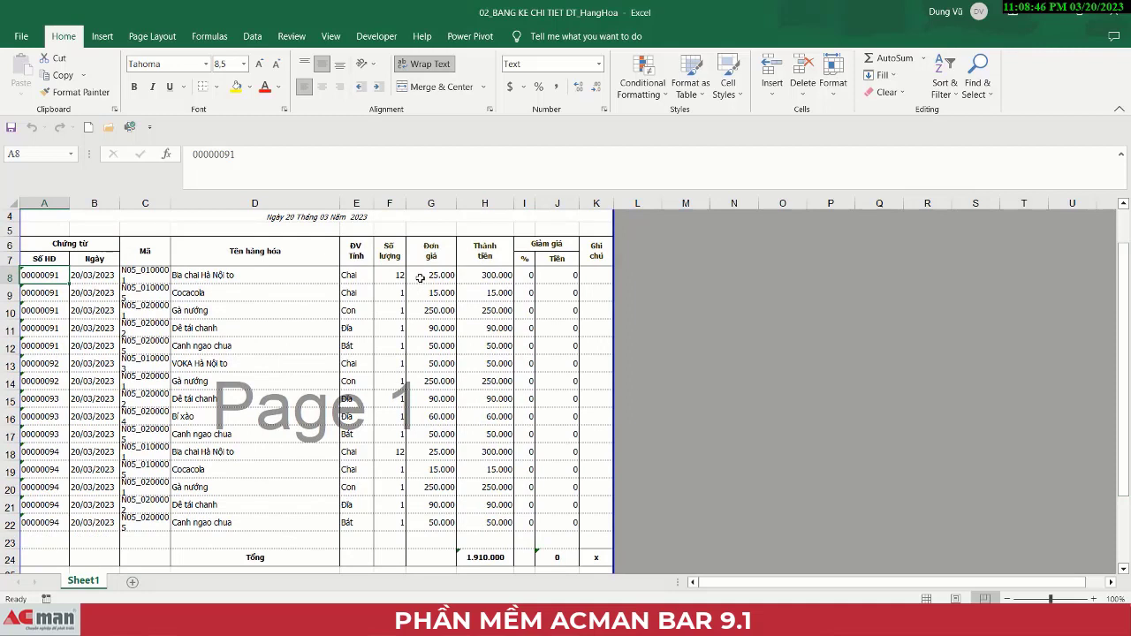
click(1055, 14)
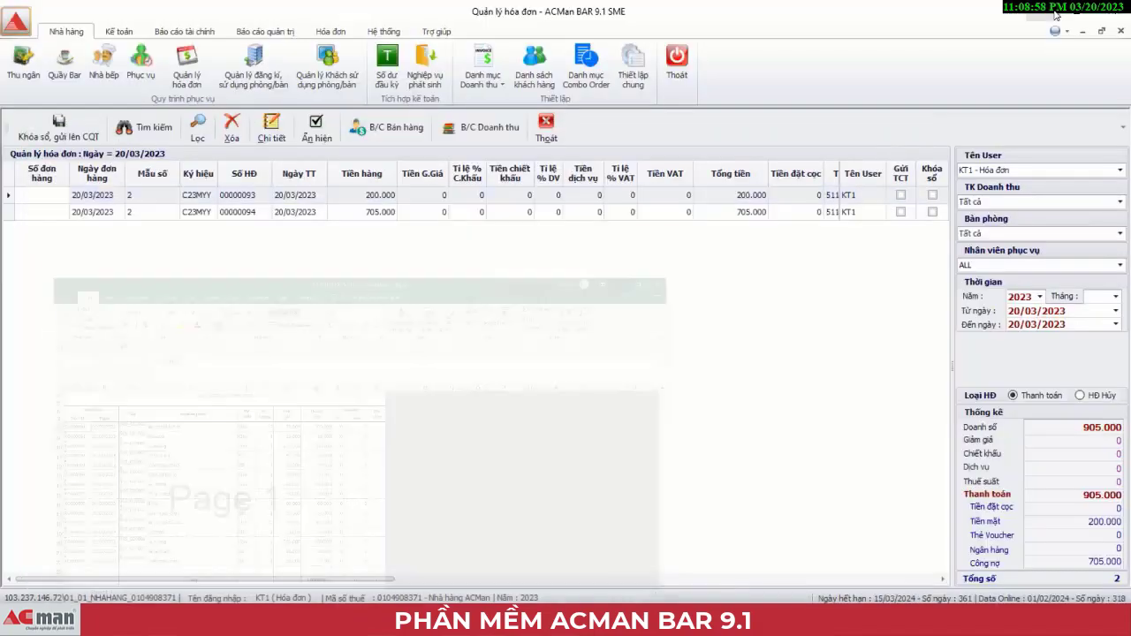
Step: Generate the sales report by customer (B/C Bán hàng theo khách hàng), review the payment breakdown in Excel and return to the invoice list
click(411, 132)
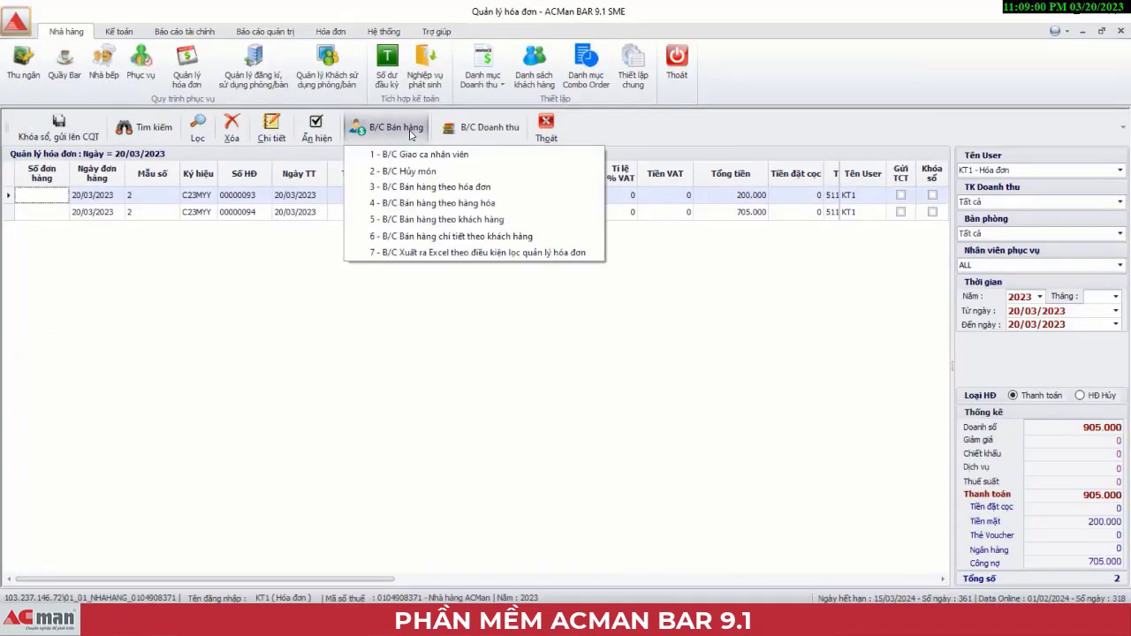
click(429, 220)
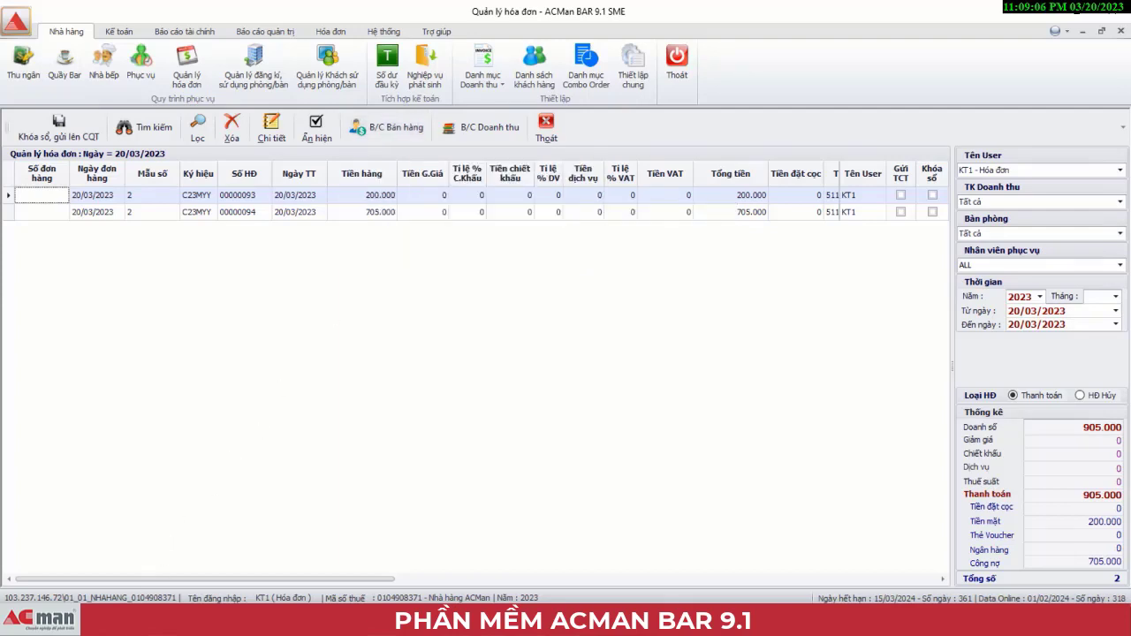
mouse_move(150, 623)
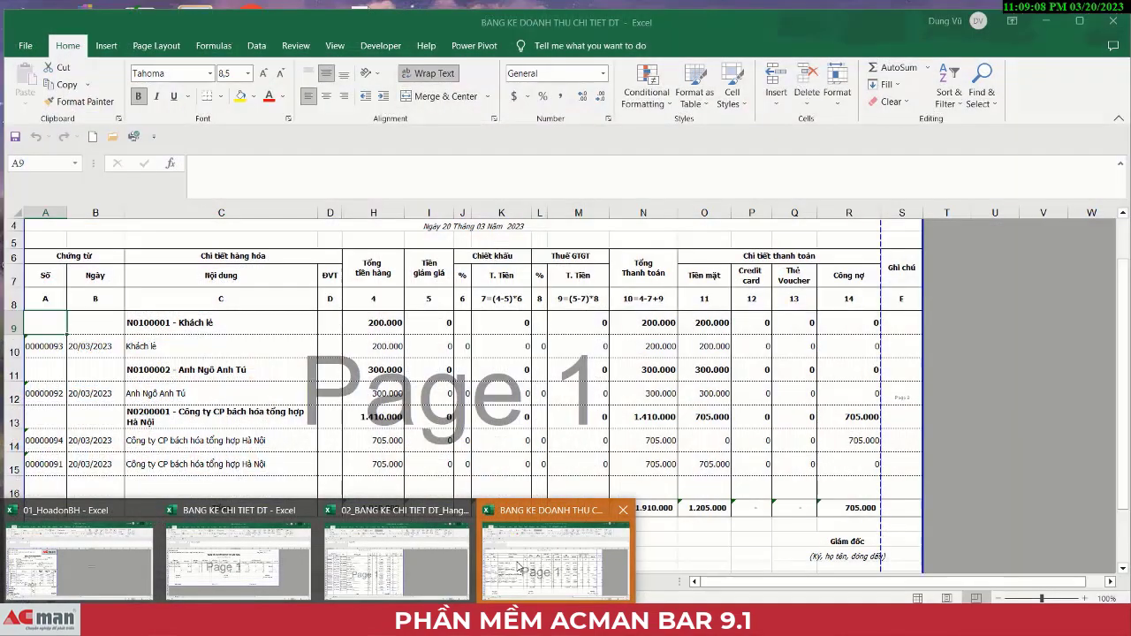
click(518, 567)
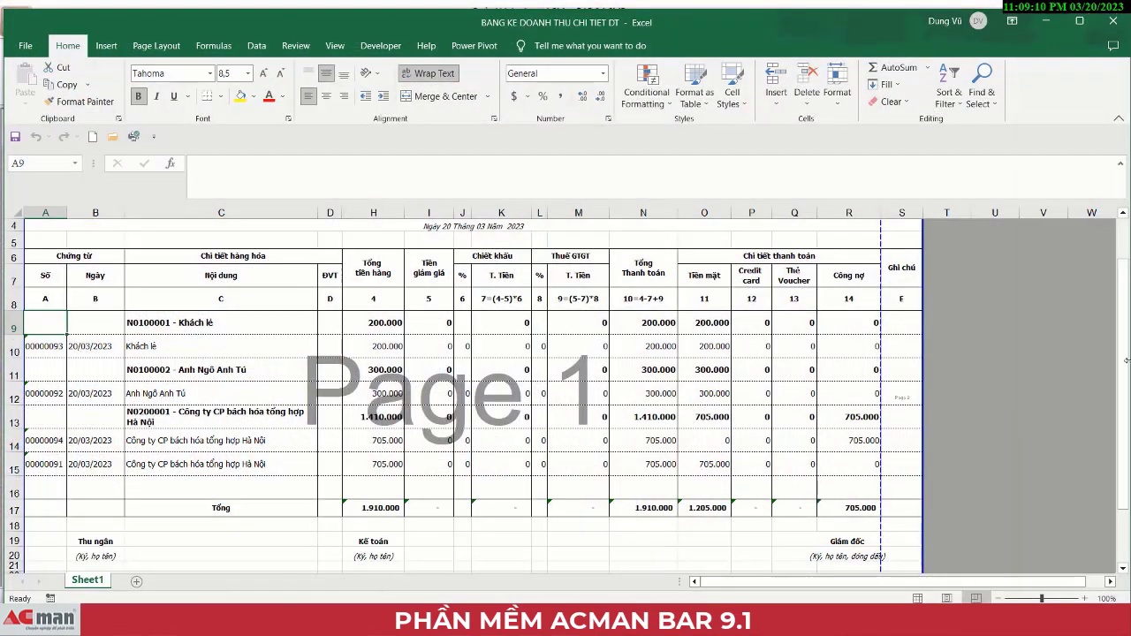
mouse_move(1125, 363)
mouse_down()
mouse_move(1127, 311)
mouse_move(1128, 342)
mouse_up()
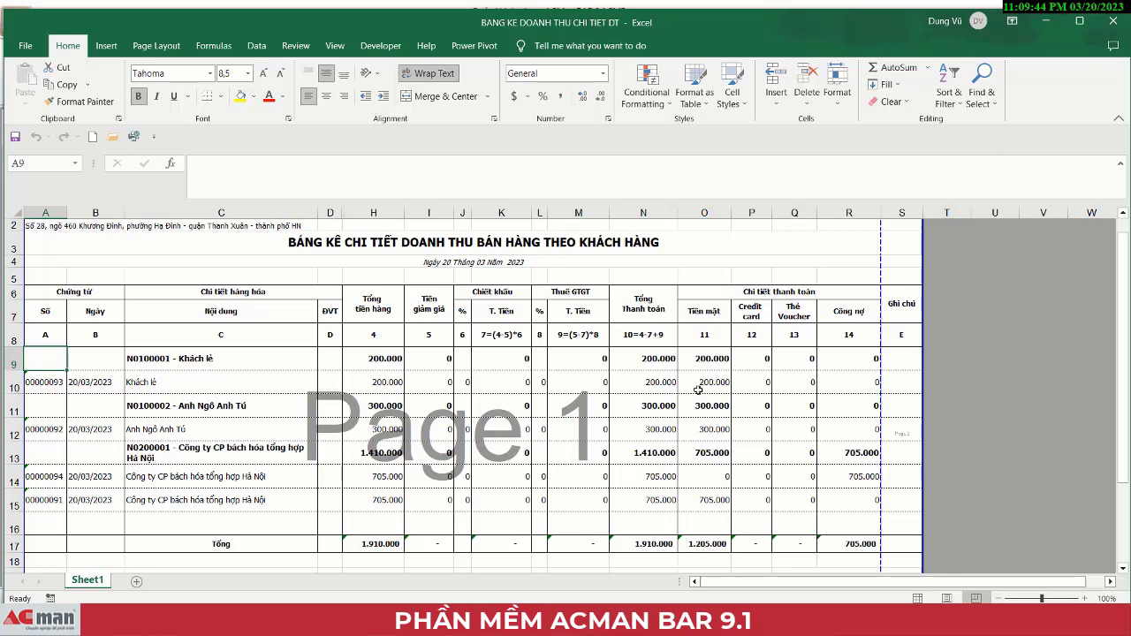
click(1046, 25)
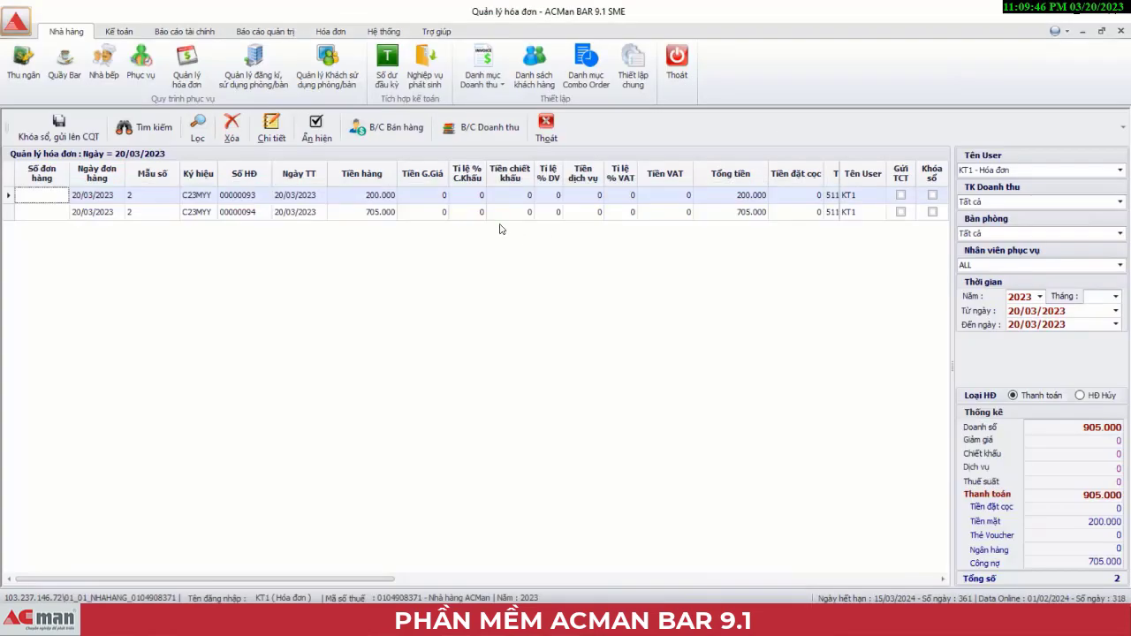
Step: Generate the detailed sales report by customer (B/C Bán hàng chi tiết theo khách hàng), review each customer's dishes and unit prices, and return to the invoice list
click(407, 129)
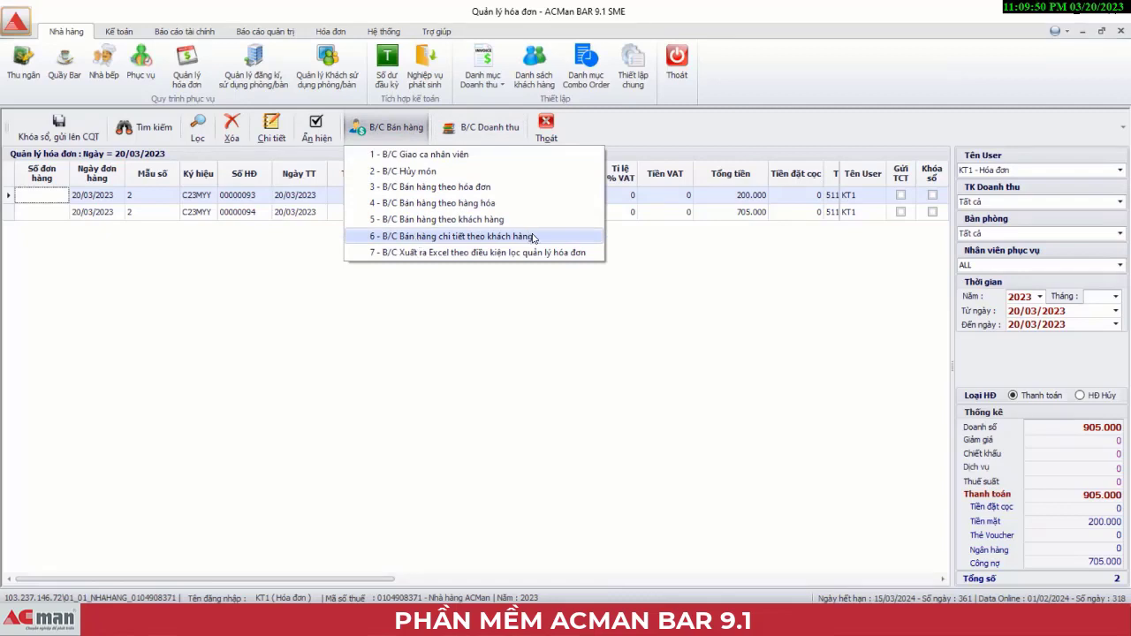
click(500, 237)
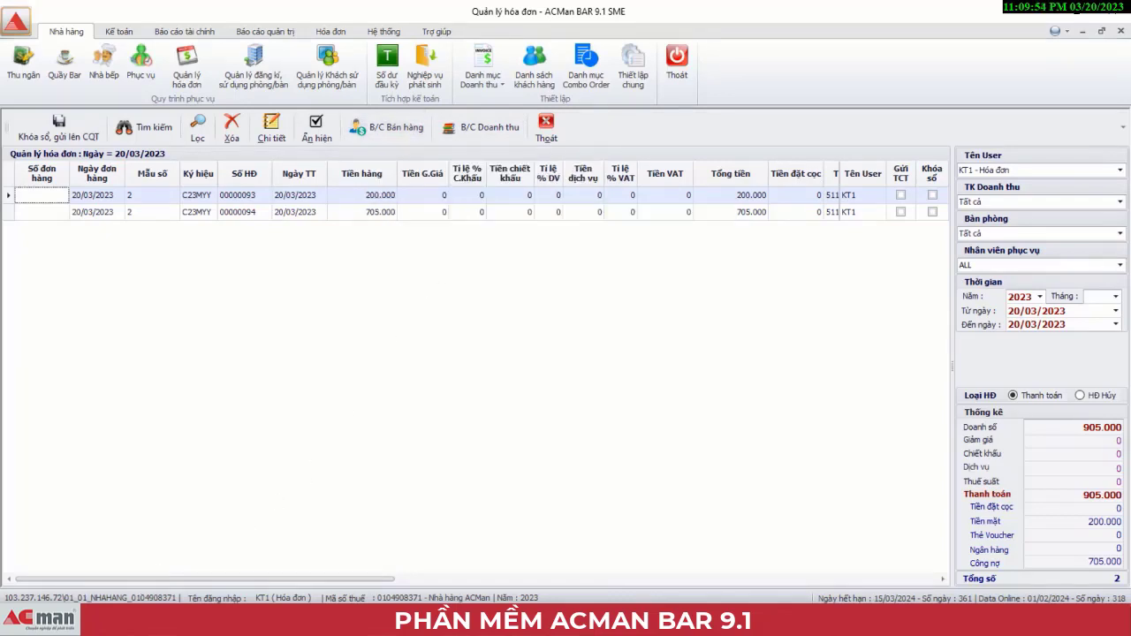
mouse_move(150, 623)
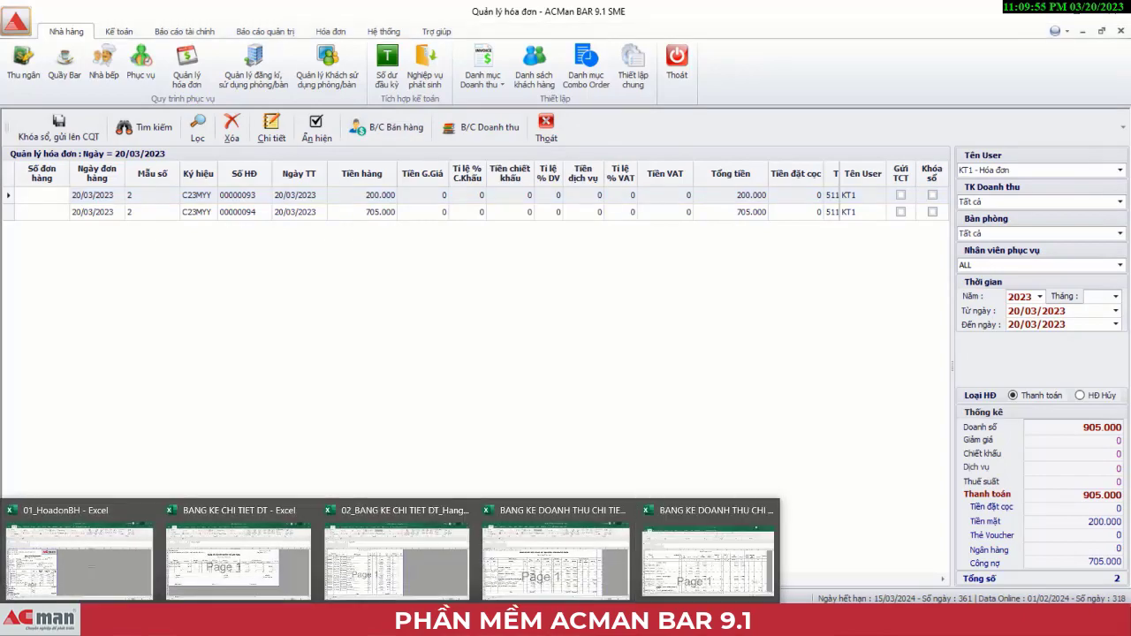
click(684, 561)
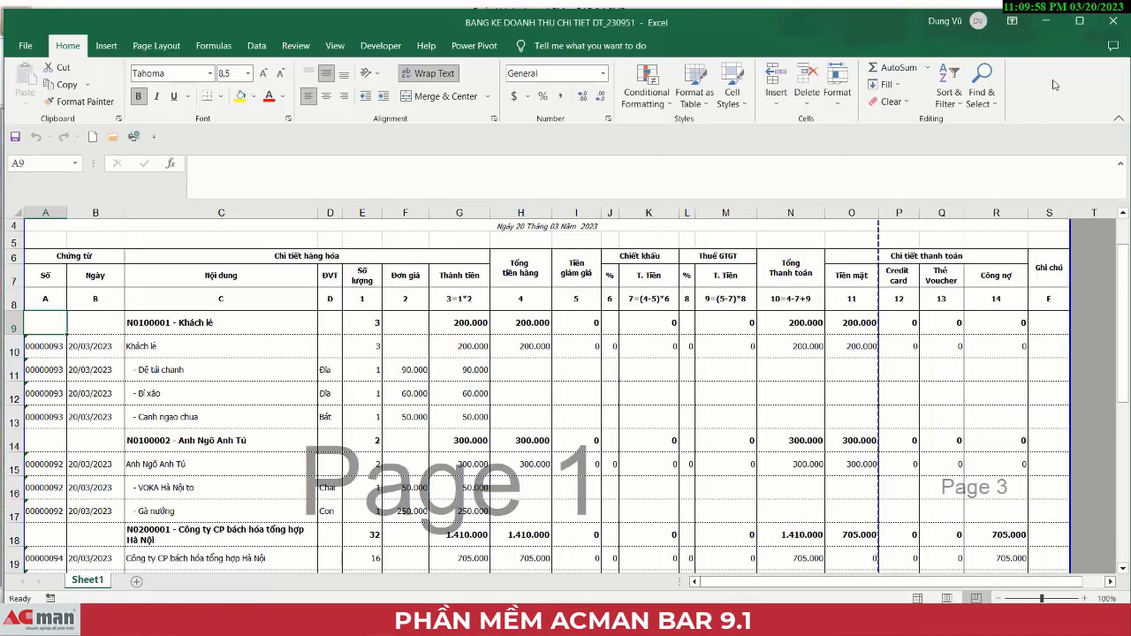
click(1079, 30)
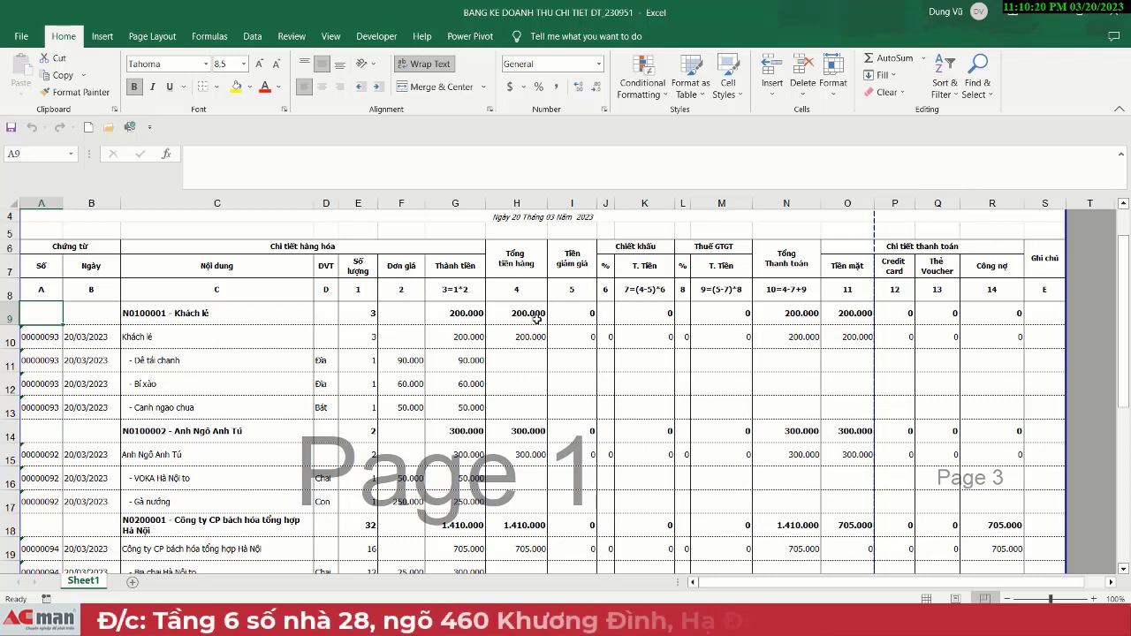
click(406, 354)
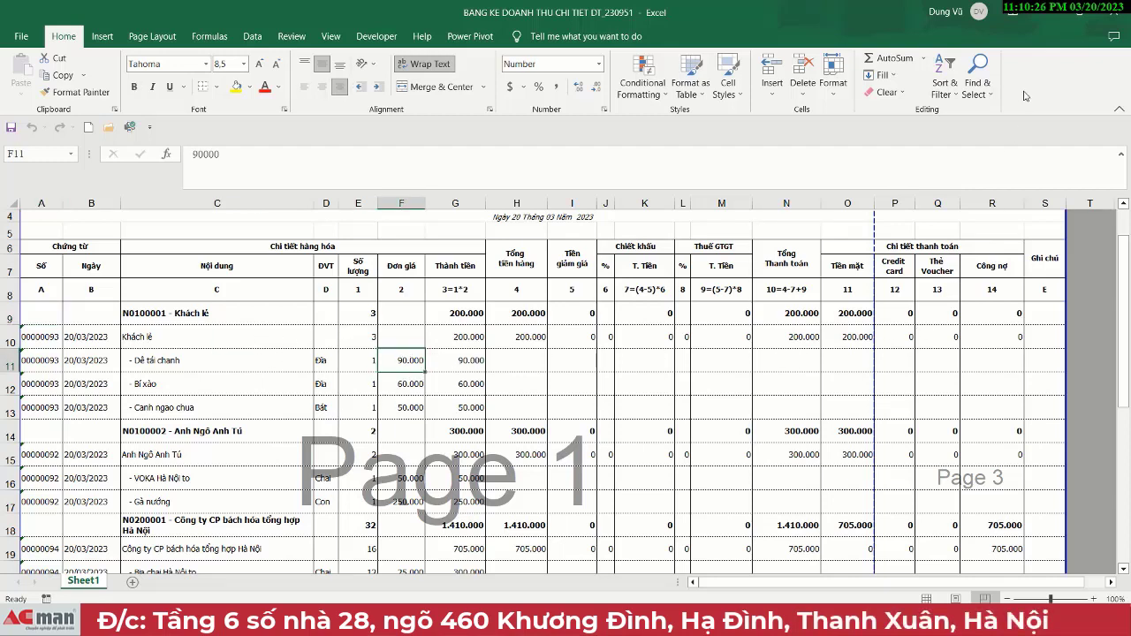
click(1054, 16)
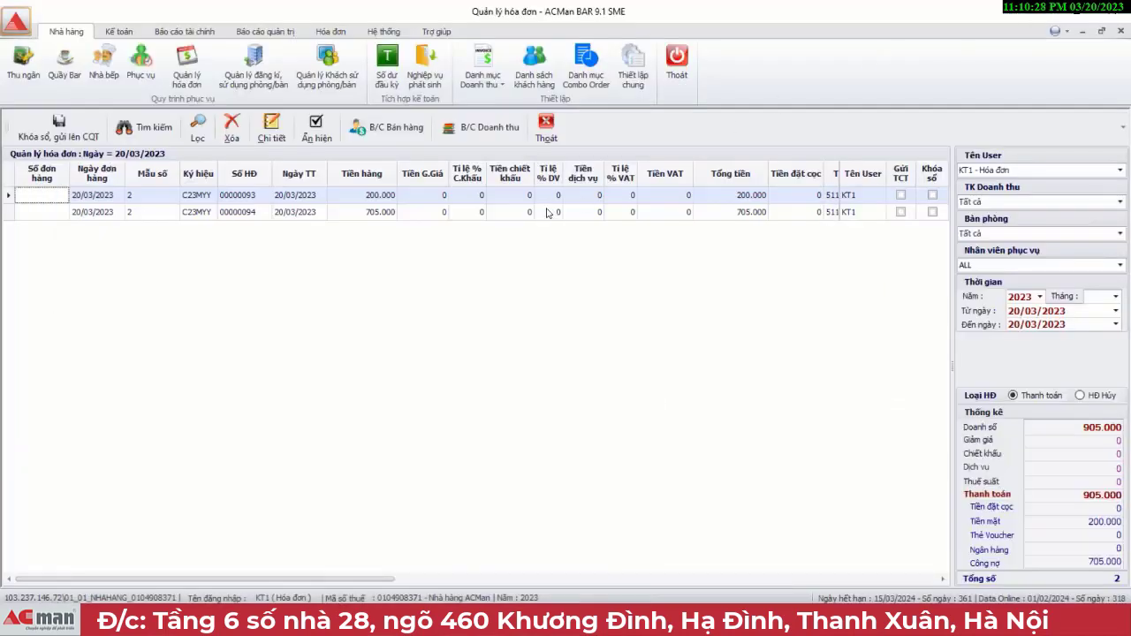
Step: Export the filtered invoice list with B/C Xuất ra Excel theo điều kiện lọc quản lý hóa đơn, review the sheet and return to the invoice list
click(392, 128)
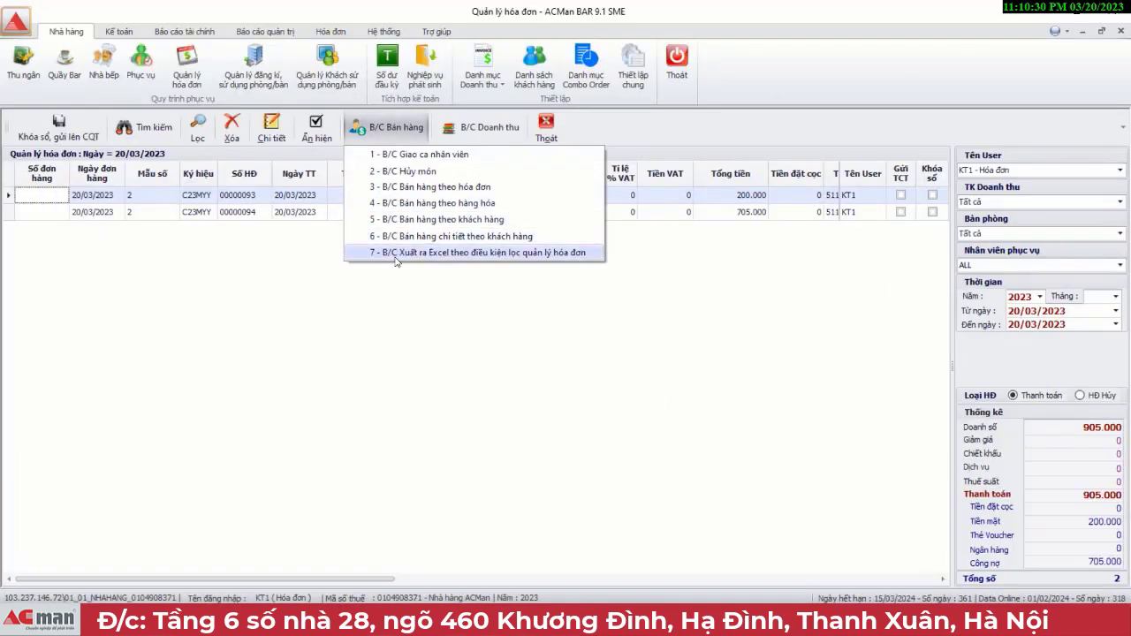
click(503, 253)
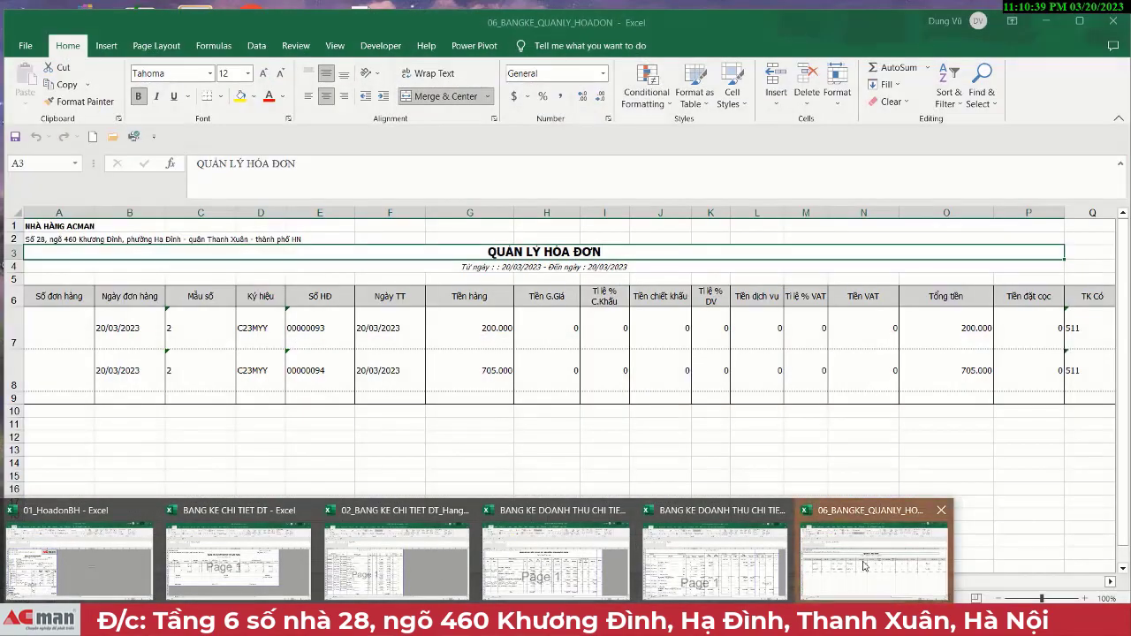
click(864, 565)
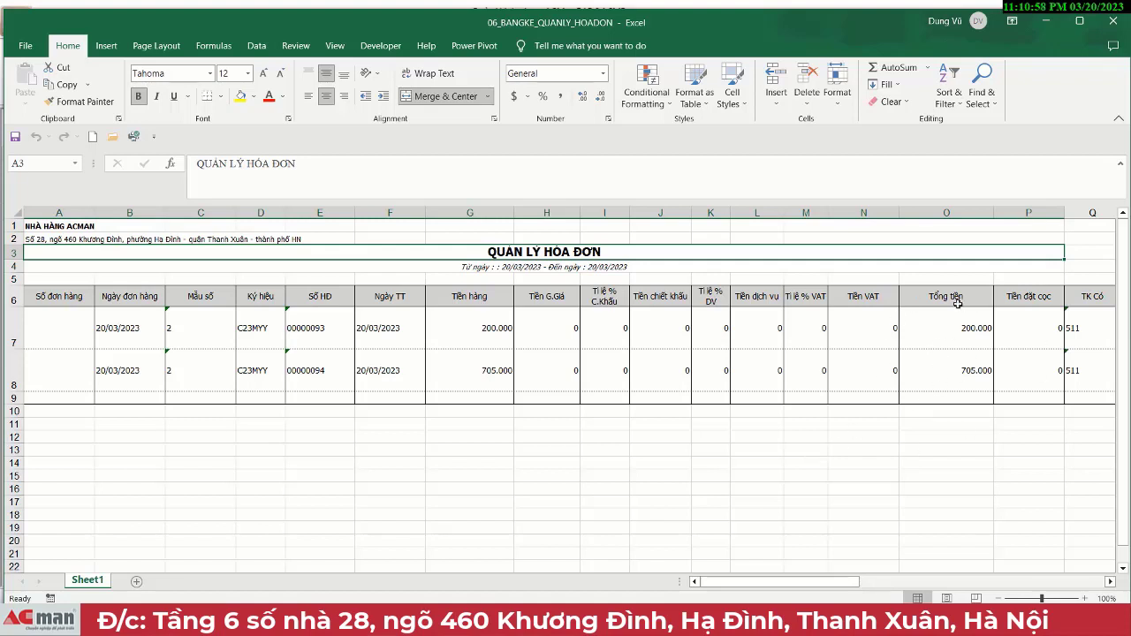
click(1051, 23)
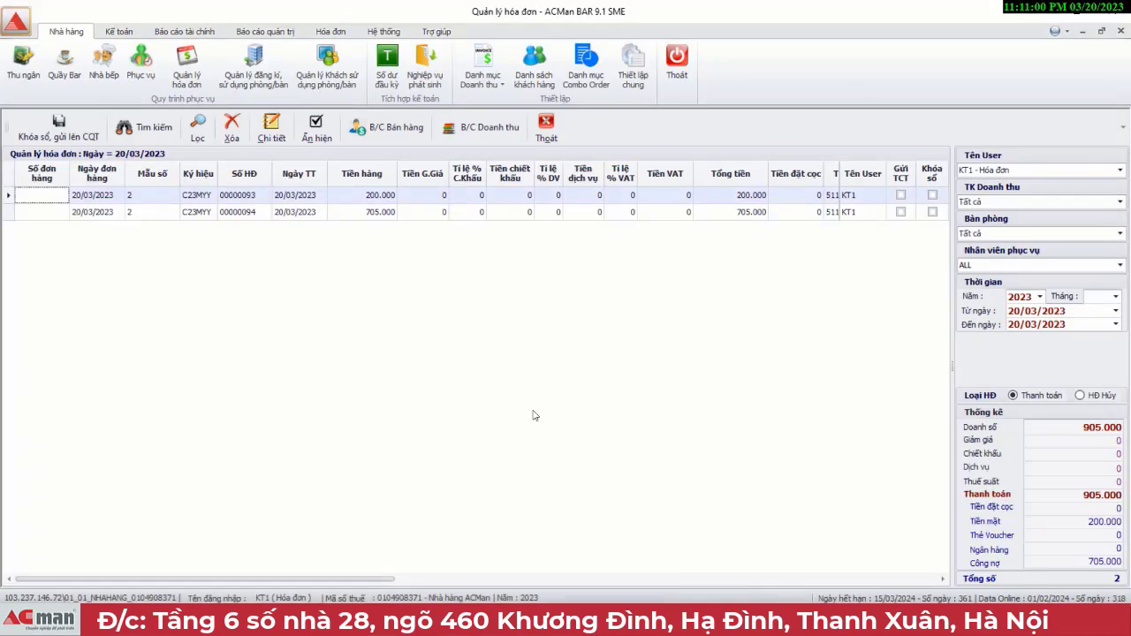
Step: View the revenue summary ledger (Sổ tổng hợp doanh thu) for account 511, month 3 of 2023, review its item lines, and return to the invoice list
click(396, 132)
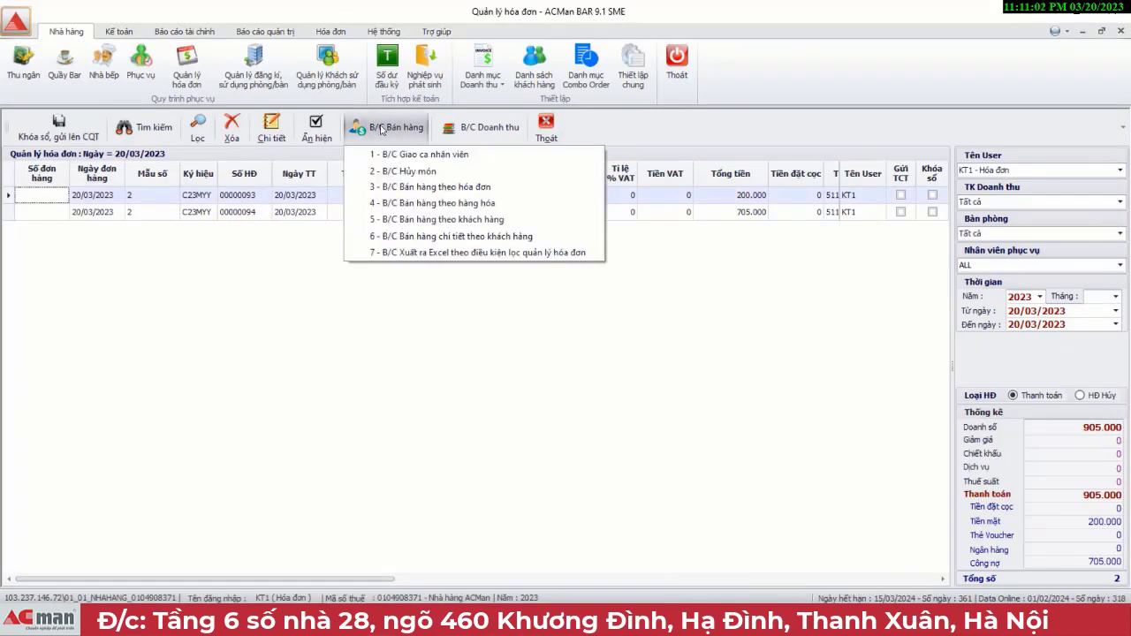
click(473, 135)
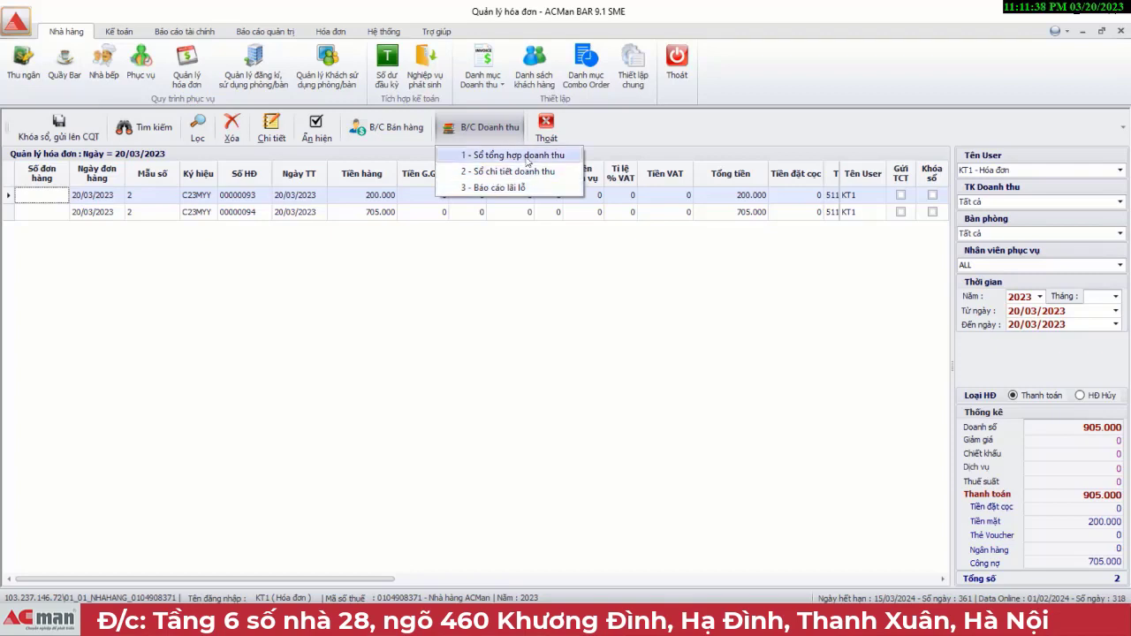
click(506, 155)
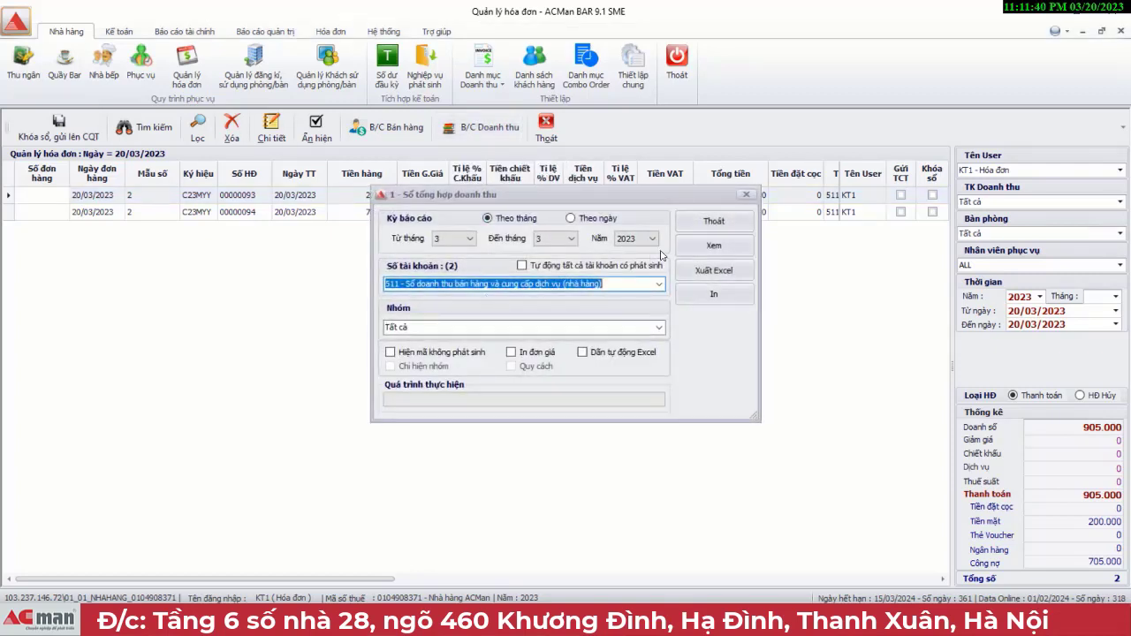
click(694, 251)
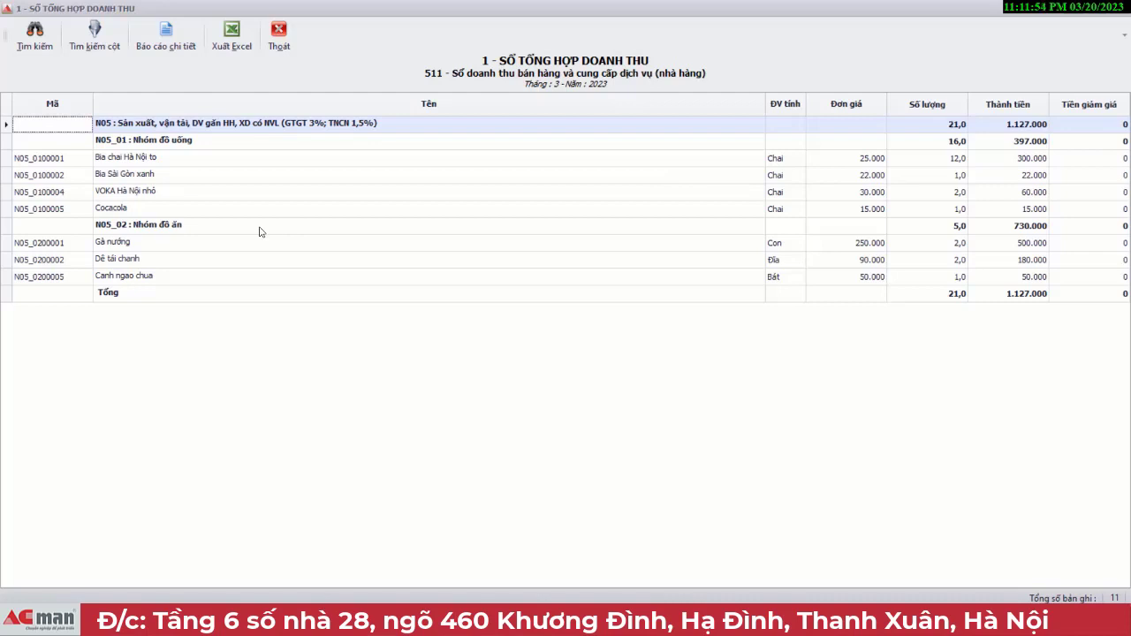
click(145, 161)
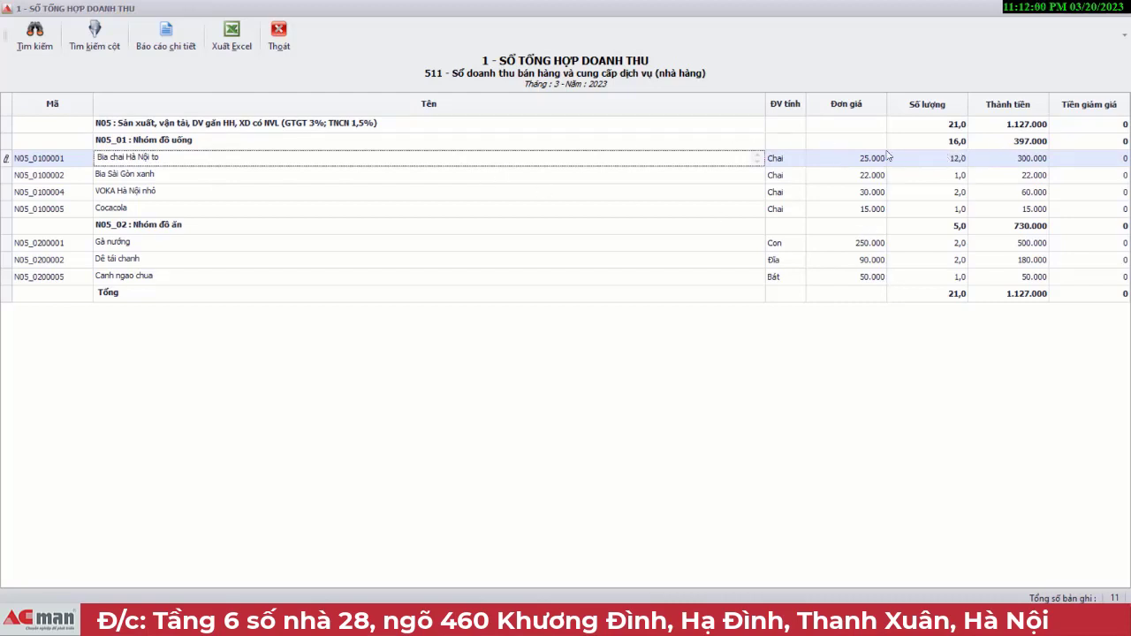
click(281, 33)
click(714, 226)
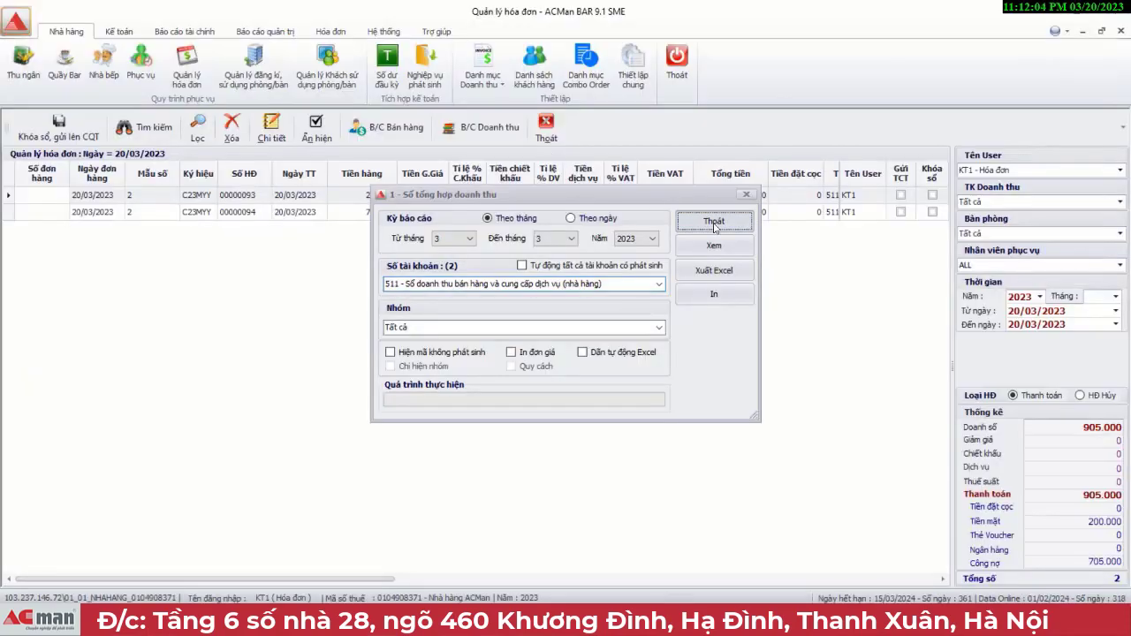
Step: Open the report settings for the detailed revenue ledger (Sổ chi tiết doanh thu)
click(484, 127)
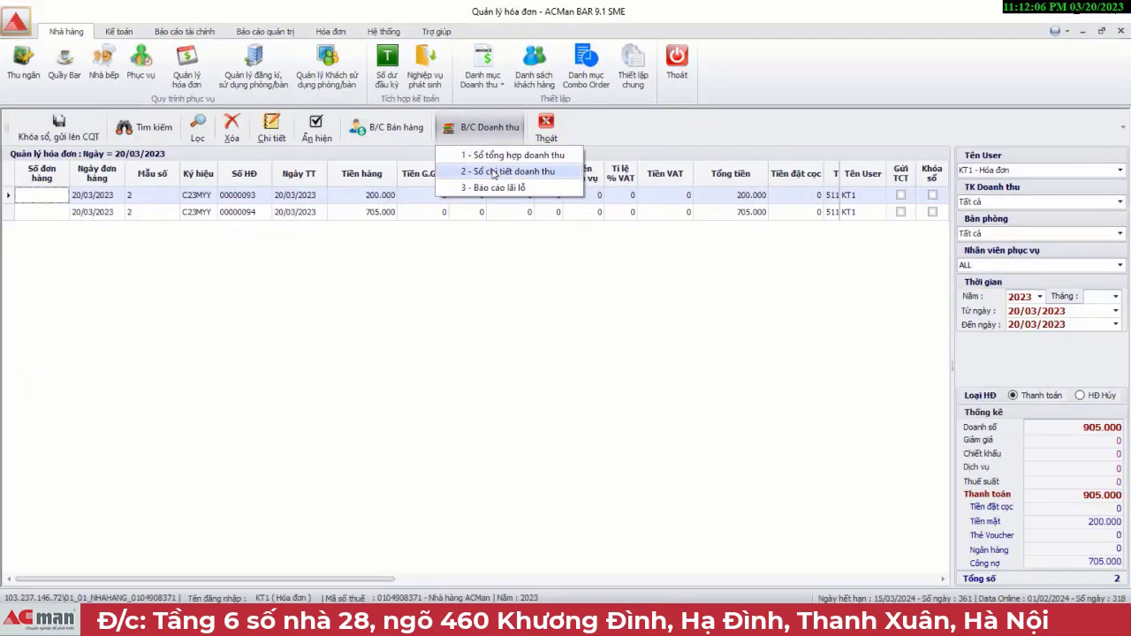
click(493, 171)
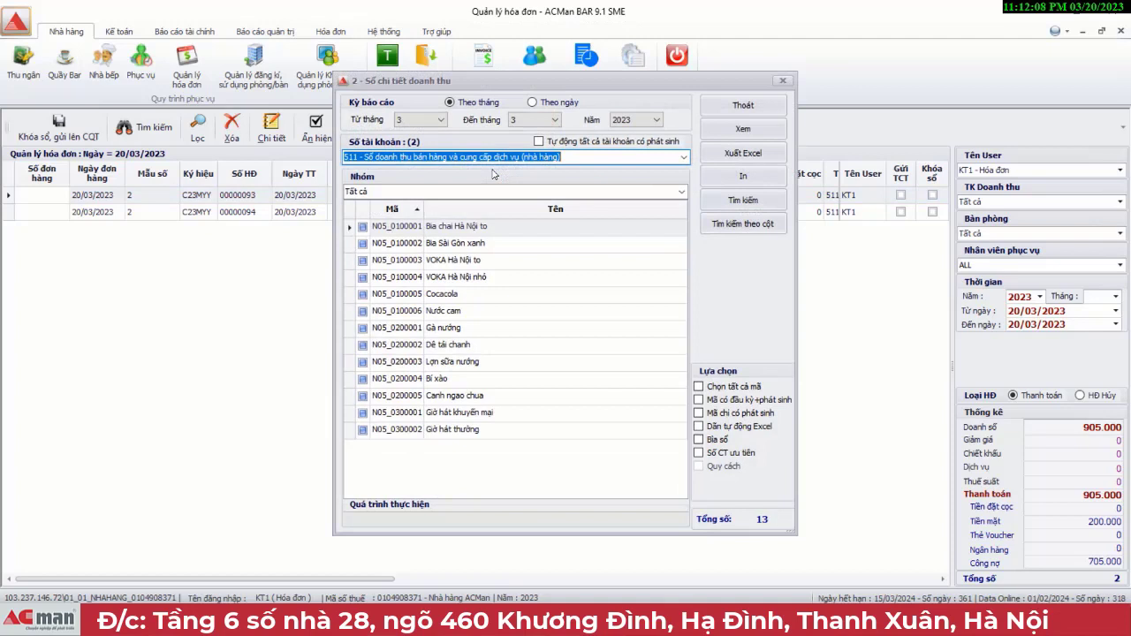